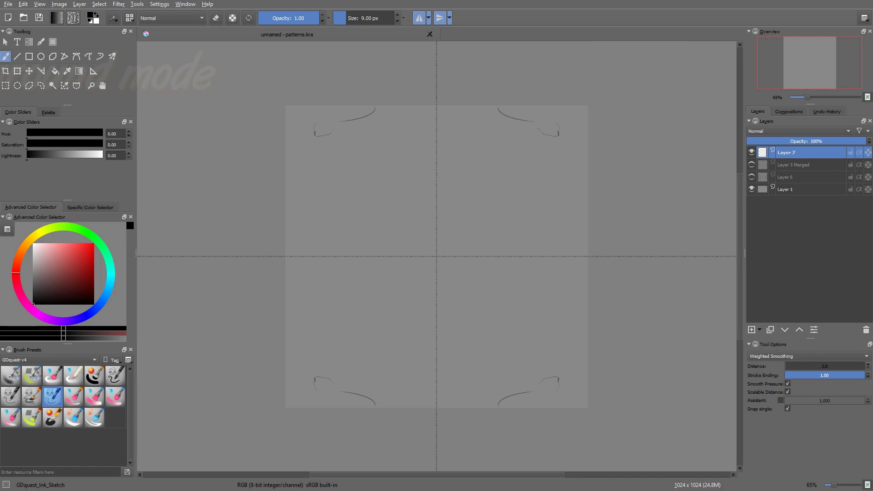
Sketch the mirrored corner ornaments down to the tile's side edges and preview them briefly in wrap-around mode.
{"action": "left_click_drag", "start_coordinate": [538, 129], "coordinate": [542, 145]}
{"action": "mouse_move", "coordinate": [543, 145]}
{"action": "left_mouse_down"}
{"action": "mouse_move", "coordinate": [575, 144]}
{"action": "mouse_move", "coordinate": [576, 197]}
{"action": "mouse_move", "coordinate": [588, 194]}
{"action": "left_mouse_up"}
{"action": "mouse_move", "coordinate": [589, 196]}
{"action": "left_mouse_down"}
{"action": "mouse_move", "coordinate": [574, 188]}
{"action": "mouse_move", "coordinate": [585, 203]}
{"action": "left_mouse_up"}
{"action": "key", "text": "w"}
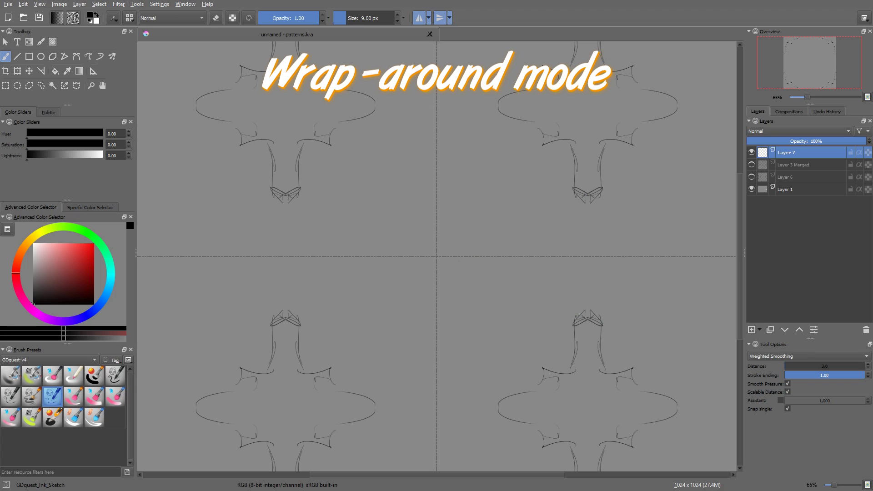
{"action": "key", "text": "w"}
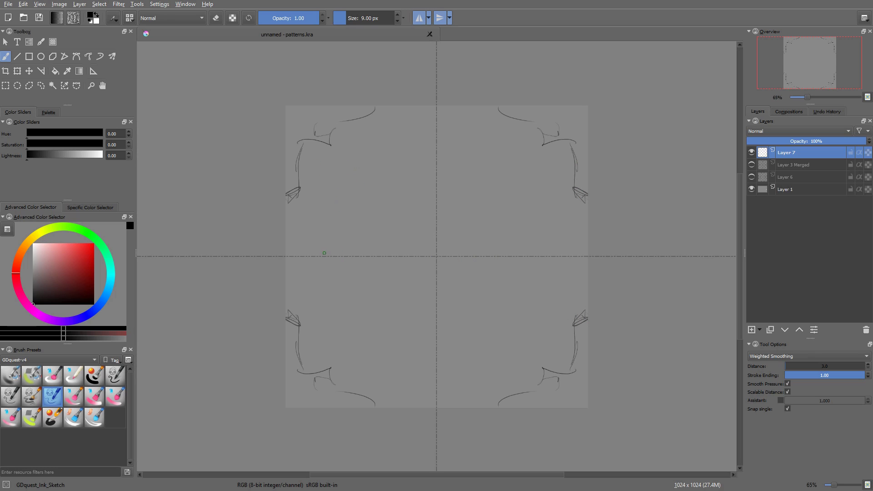
Sketch a large double circle around the canvas center with mirrored freehand strokes.
{"action": "mouse_move", "coordinate": [321, 245]}
{"action": "left_mouse_down"}
{"action": "mouse_move", "coordinate": [351, 159]}
{"action": "mouse_move", "coordinate": [452, 135]}
{"action": "left_mouse_up"}
{"action": "key", "text": "ctrl+z"}
{"action": "mouse_move", "coordinate": [552, 255]}
{"action": "left_mouse_down"}
{"action": "mouse_move", "coordinate": [487, 150]}
{"action": "mouse_move", "coordinate": [437, 137]}
{"action": "left_mouse_up"}
{"action": "left_click_drag", "start_coordinate": [326, 297], "coordinate": [332, 215]}
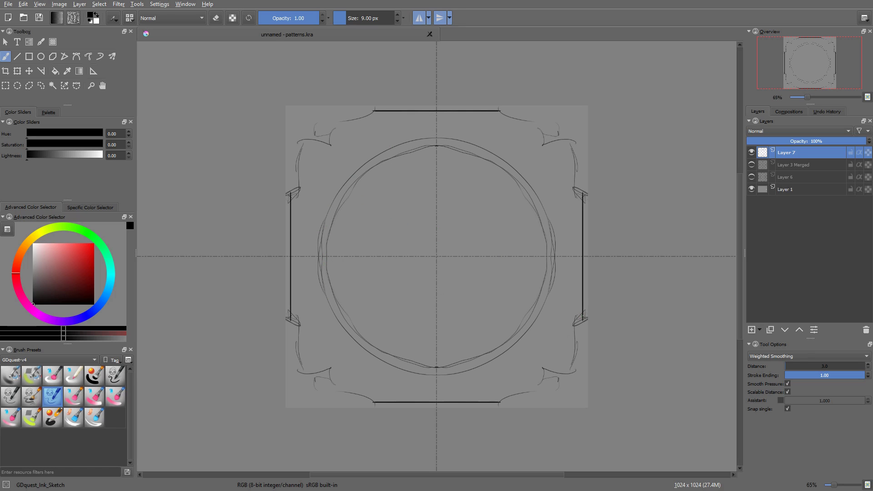
Ink bold wavy corner curves linking the tile's vertical border lines to its horizontal ones.
{"action": "mouse_move", "coordinate": [583, 315]}
{"action": "left_mouse_down"}
{"action": "mouse_move", "coordinate": [568, 359]}
{"action": "mouse_move", "coordinate": [544, 360]}
{"action": "left_mouse_up"}
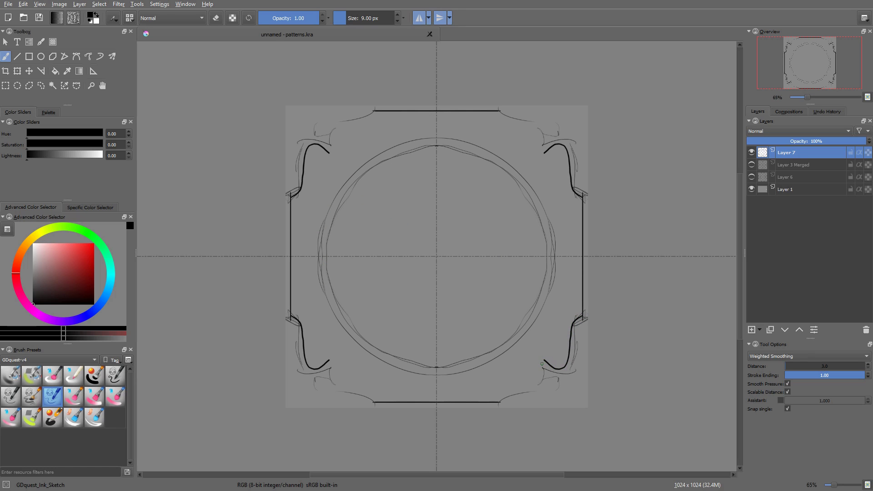
{"action": "mouse_move", "coordinate": [533, 367]}
{"action": "left_mouse_down"}
{"action": "mouse_move", "coordinate": [537, 383]}
{"action": "mouse_move", "coordinate": [495, 400]}
{"action": "left_mouse_up"}
{"action": "scroll", "coordinate": [532, 360], "scroll_direction": "down", "scroll_amount": 2}
Turn on wrap-around mode and undo the inked corner curves and the straight vertical border lines.
{"action": "key", "text": "w"}
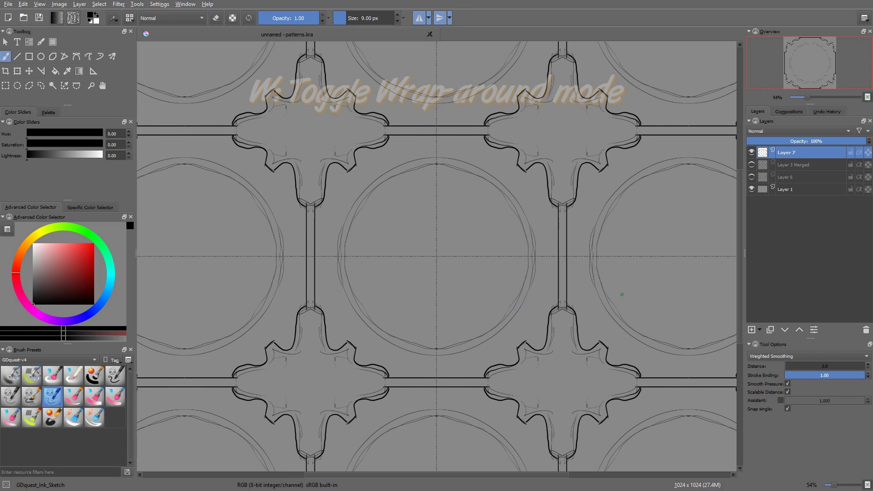
{"action": "key", "text": "ctrl"}
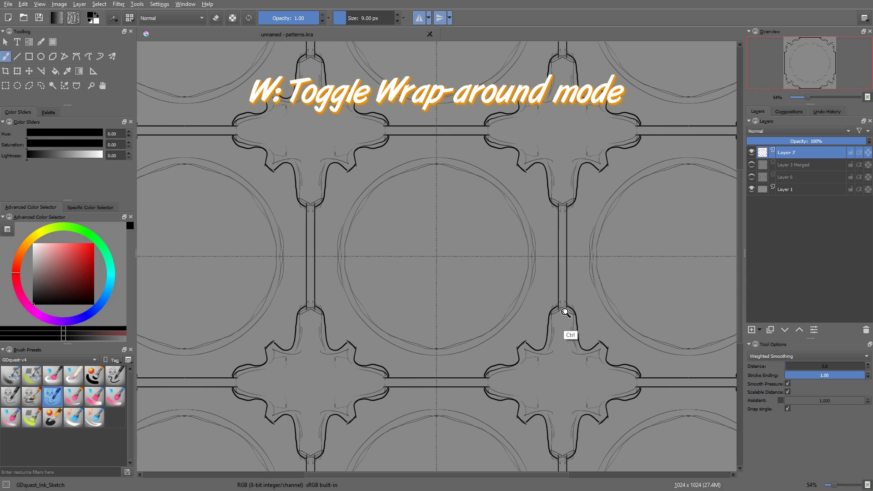
{"action": "mouse_move", "coordinate": [540, 348]}
{"action": "left_mouse_down"}
{"action": "mouse_move", "coordinate": [552, 328]}
{"action": "mouse_move", "coordinate": [547, 343]}
{"action": "left_mouse_up"}
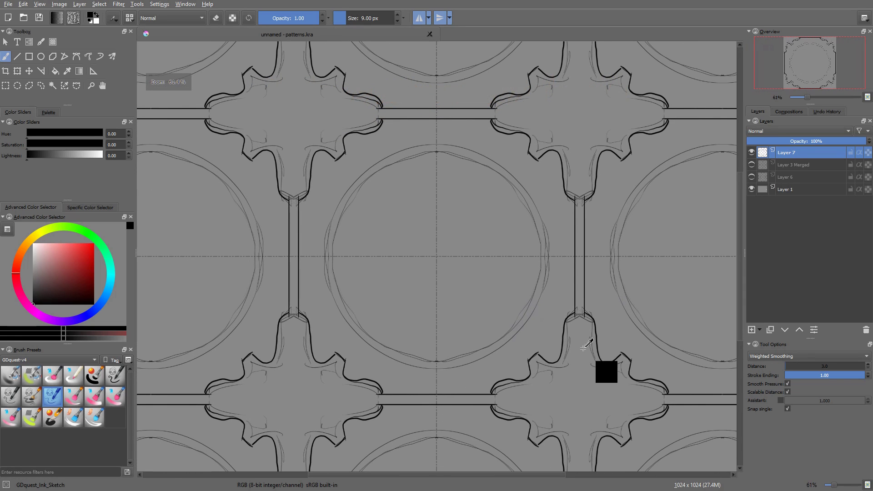
{"action": "key", "text": "ctrl+z"}
{"action": "key", "text": "ctrl+z"}
{"action": "key", "text": "ctrl+z"}
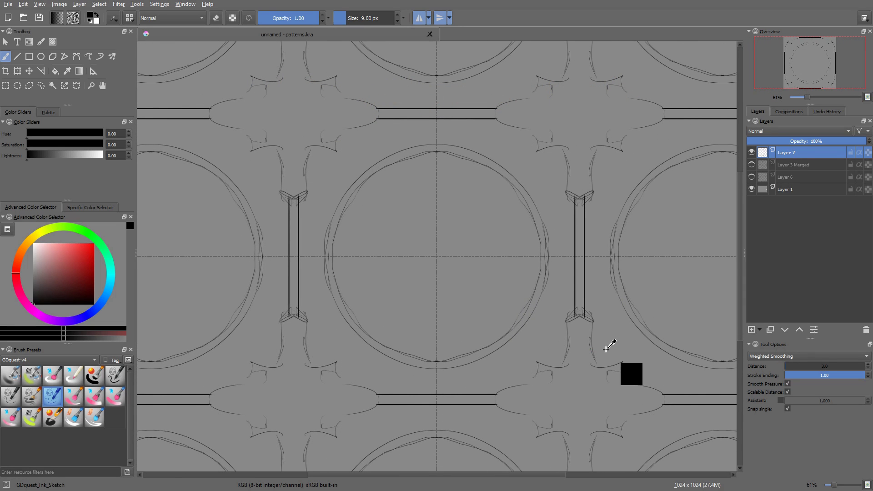
{"action": "key", "text": "ctrl+z"}
Draw horizontal and vertical border lines along the tile seams, rounded where they meet, to form a continuous grid.
{"action": "key", "text": "v"}
{"action": "left_click_drag", "start_coordinate": [495, 396], "coordinate": [566, 393]}
{"action": "key", "text": "b"}
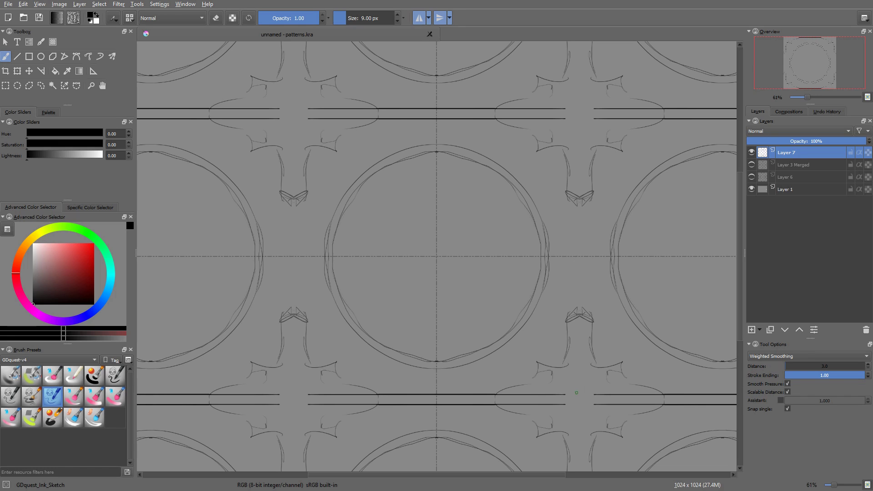
{"action": "mouse_move", "coordinate": [567, 120]}
{"action": "left_mouse_down"}
{"action": "mouse_move", "coordinate": [567, 401]}
{"action": "mouse_move", "coordinate": [578, 381]}
{"action": "left_mouse_up"}
{"action": "key", "text": "e"}
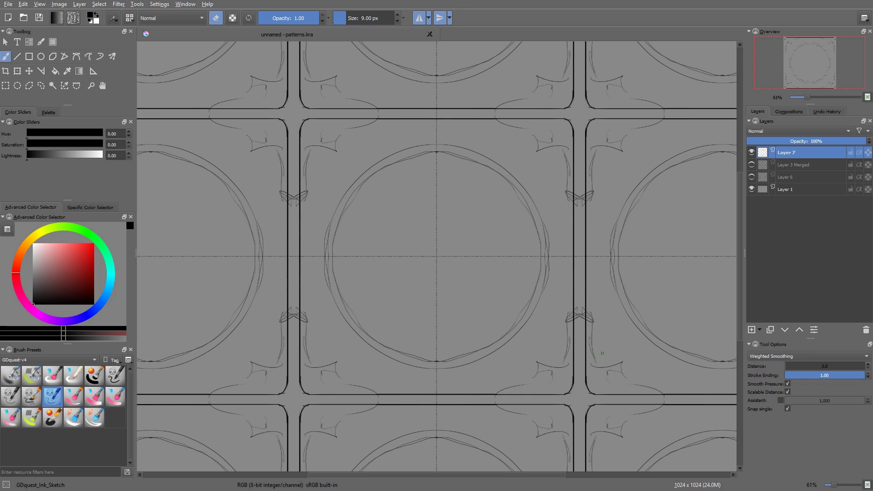
{"action": "key", "text": "e"}
{"action": "scroll", "coordinate": [454, 265], "scroll_direction": "down", "scroll_amount": 5}
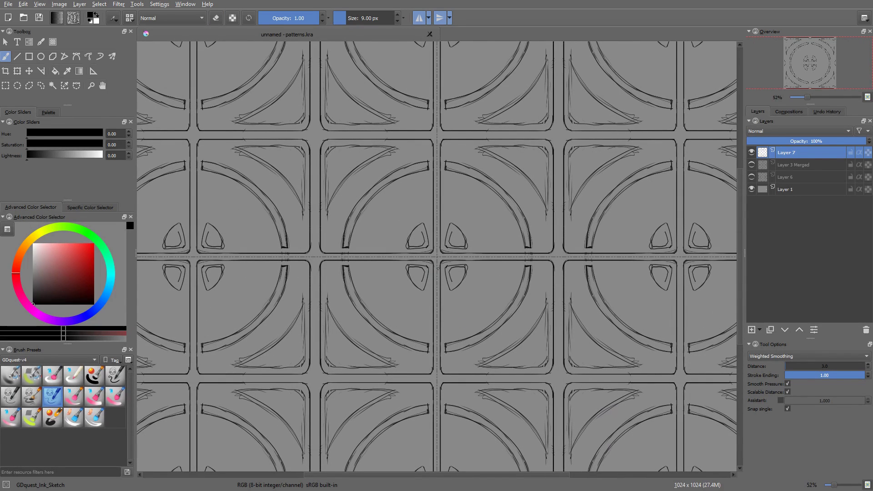
{"action": "key", "text": "l"}
{"action": "left_click_drag", "start_coordinate": [445, 264], "coordinate": [445, 289]}
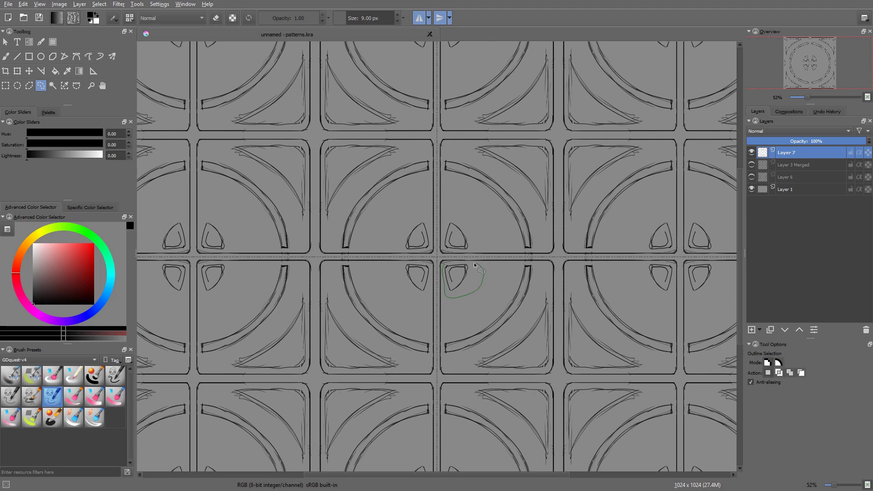
{"action": "left_click_drag", "start_coordinate": [474, 263], "coordinate": [473, 262]}
{"action": "key", "text": "ctrl+t"}
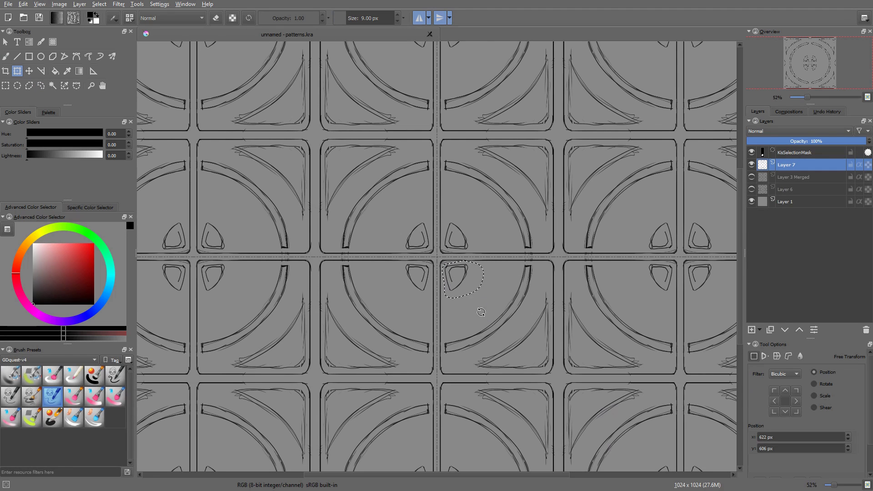
{"action": "key", "text": "ctrl+shift+a"}
Erase the large circular arcs from the tile with an eraser brush of about 122 px.
{"action": "key", "text": "b"}
{"action": "key", "text": "e"}
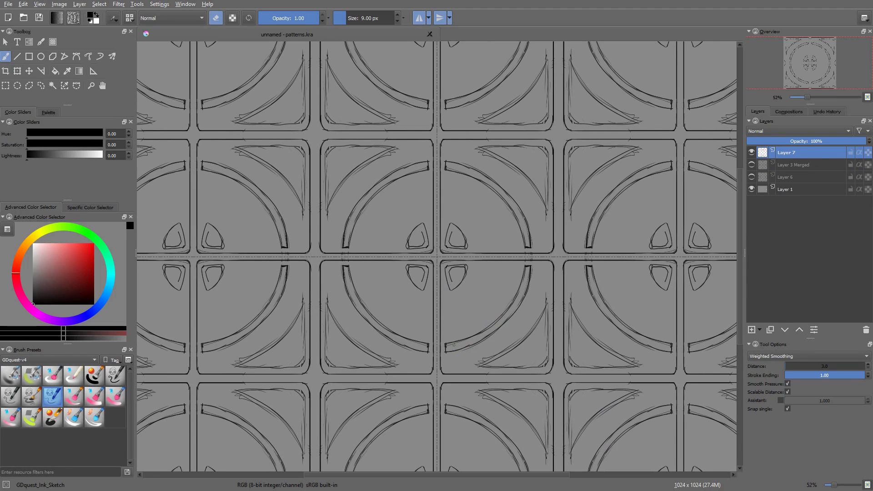
{"action": "mouse_move", "coordinate": [453, 349]}
{"action": "left_mouse_down"}
{"action": "mouse_move", "coordinate": [501, 319]}
{"action": "mouse_move", "coordinate": [529, 269]}
{"action": "left_mouse_up"}
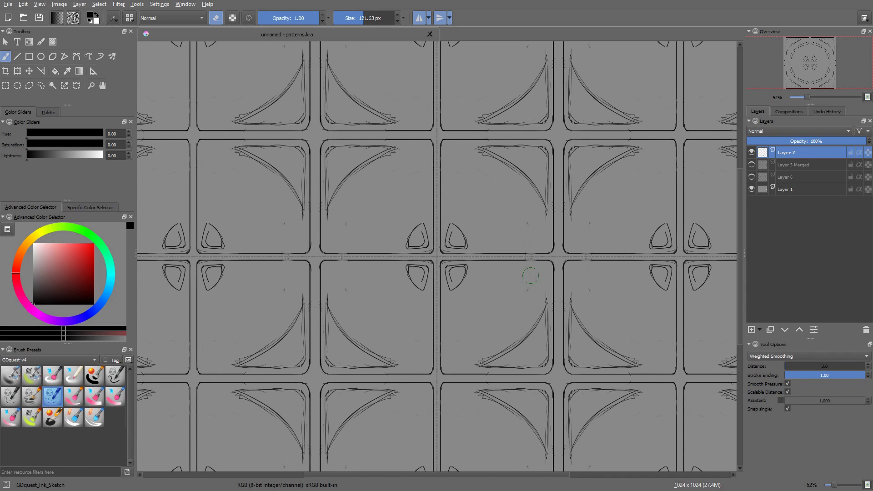
{"action": "key", "text": "e"}
{"action": "mouse_move", "coordinate": [506, 314]}
{"action": "left_mouse_down"}
{"action": "mouse_move", "coordinate": [461, 314]}
{"action": "mouse_move", "coordinate": [518, 302]}
{"action": "mouse_move", "coordinate": [514, 334]}
{"action": "mouse_move", "coordinate": [489, 348]}
{"action": "mouse_move", "coordinate": [517, 329]}
{"action": "mouse_move", "coordinate": [514, 317]}
{"action": "mouse_move", "coordinate": [485, 361]}
{"action": "left_mouse_up"}
{"action": "key", "text": "ctrl+z"}
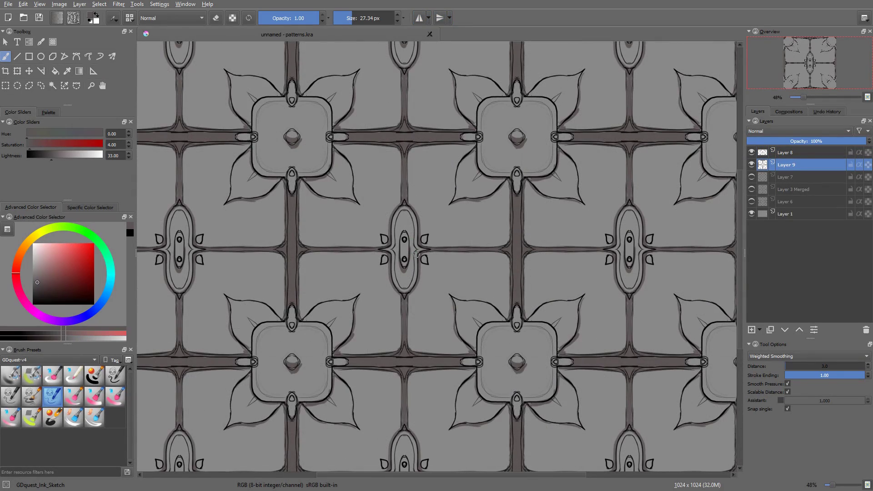
Shade the edge of the oval ornament in grey-brown on Layer 9, beneath the line art.
{"action": "left_click_drag", "start_coordinate": [418, 250], "coordinate": [411, 287]}
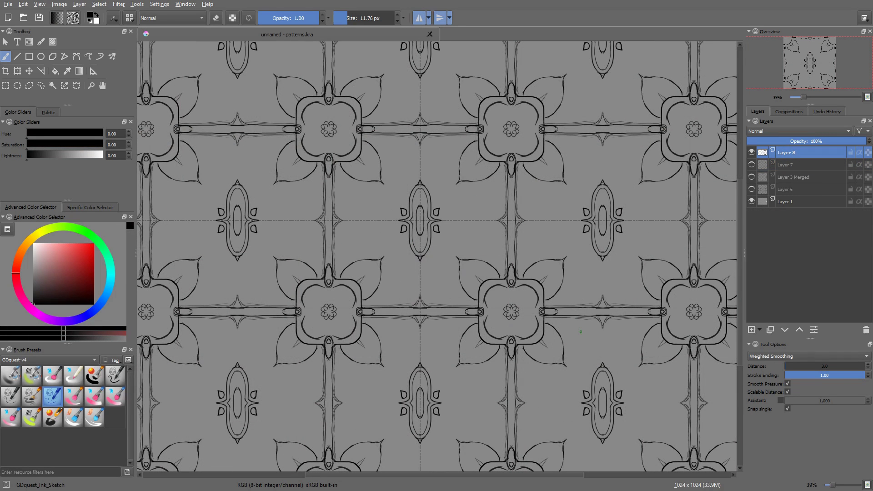
Try a short vertical stroke inside the inner oval of the central ornament.
{"action": "left_click_drag", "start_coordinate": [549, 278], "coordinate": [610, 263]}
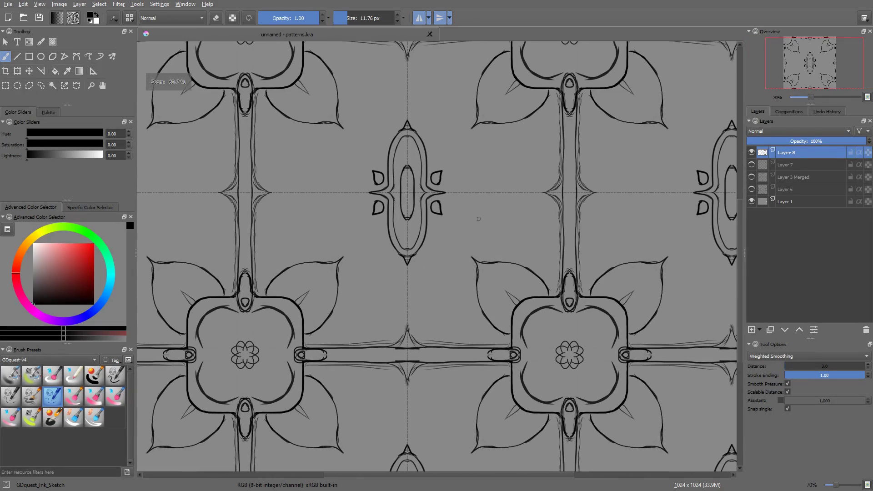
{"action": "left_click_drag", "start_coordinate": [408, 186], "coordinate": [408, 211]}
{"action": "key", "text": "ctrl+z"}
{"action": "key", "text": "ctrl+z"}
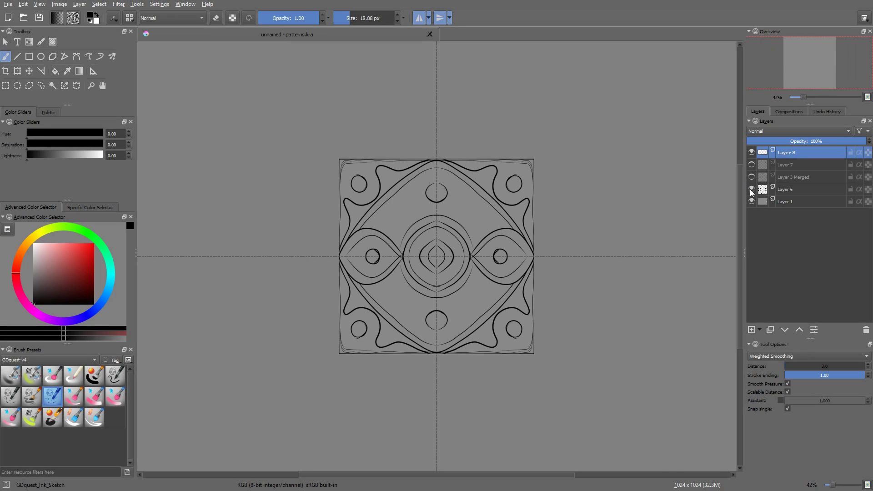
Preview the Layer 6 and Layer 3 Merged patterns tiled in wrap-around mode, leaving both layers hidden.
{"action": "key", "text": "w"}
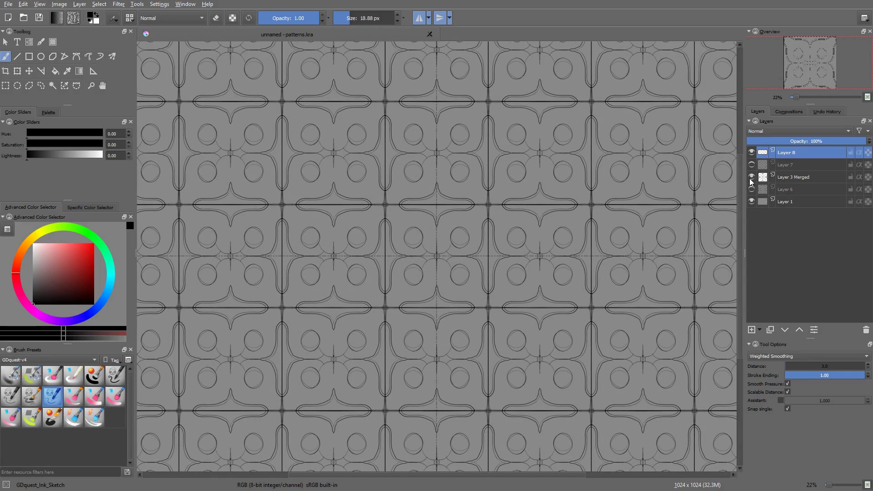
{"action": "left_click", "coordinate": [752, 177]}
{"action": "left_click", "coordinate": [752, 189]}
{"action": "key", "text": "plus"}
{"action": "left_click_drag", "start_coordinate": [634, 247], "coordinate": [589, 275]}
{"action": "left_click", "coordinate": [751, 189]}
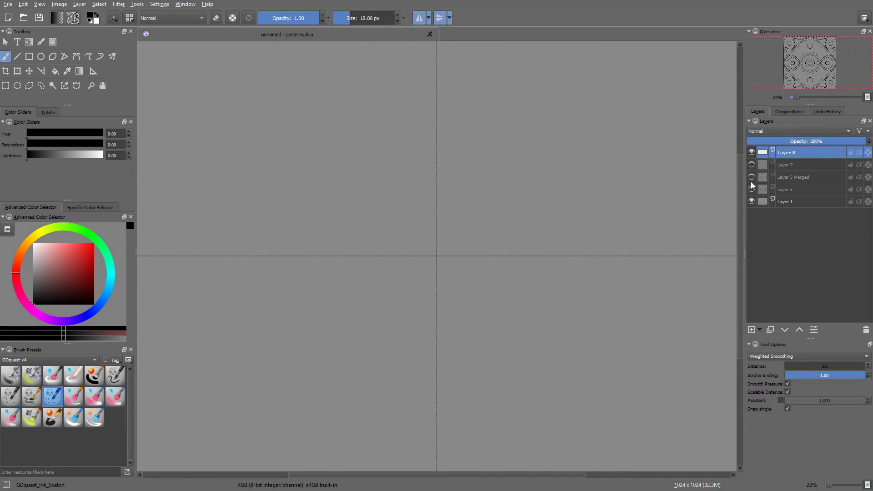
{"action": "left_click", "coordinate": [751, 177]}
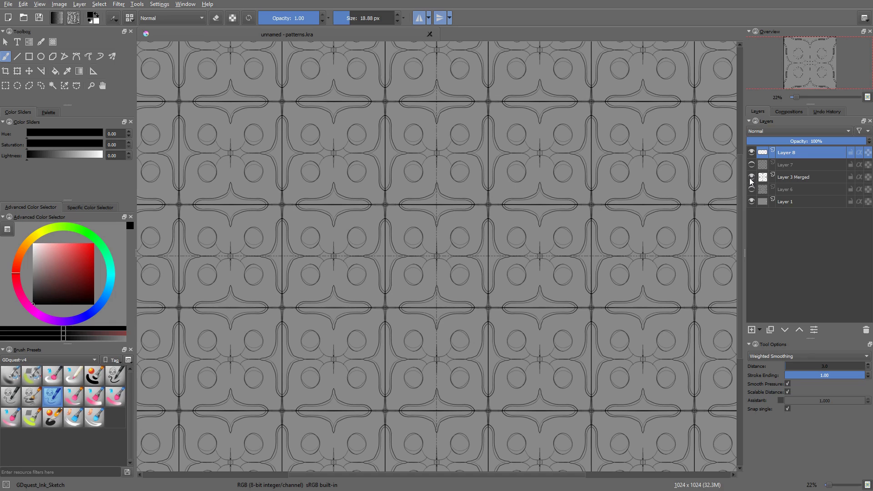
{"action": "left_click", "coordinate": [751, 177]}
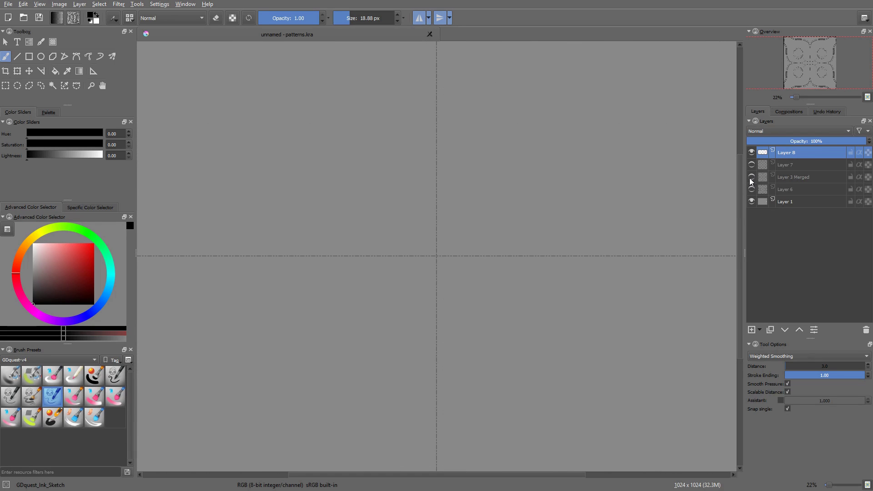
Turn off wrap-around mode and draw a mirrored elongated oval outline with pointed sides at the canvas center.
{"action": "key", "text": "w"}
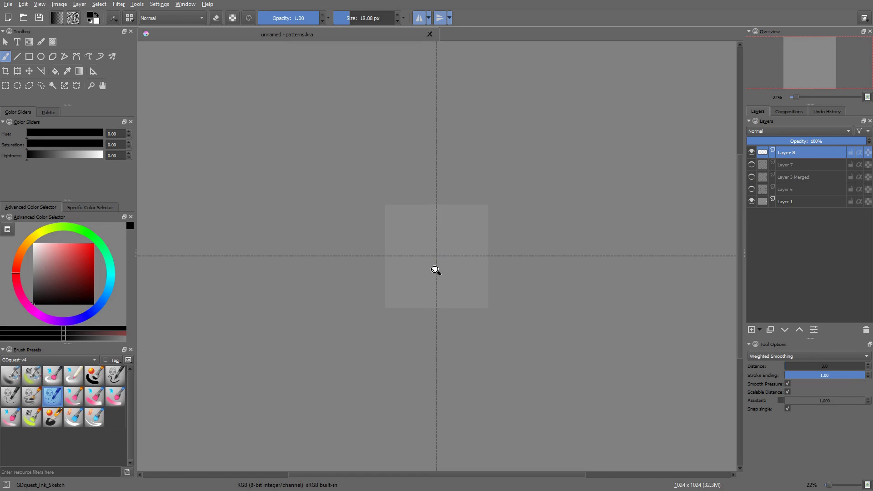
{"action": "left_click_drag", "start_coordinate": [436, 269], "coordinate": [488, 200]}
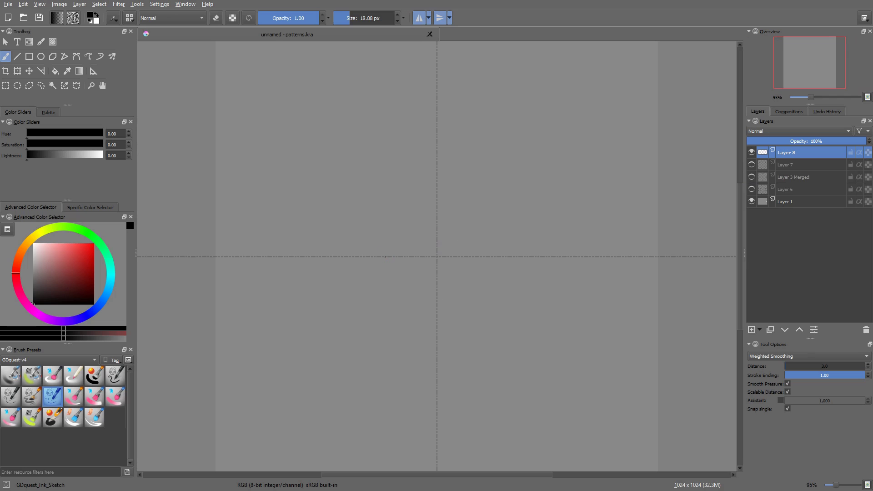
{"action": "mouse_move", "coordinate": [489, 257]}
{"action": "left_mouse_down"}
{"action": "mouse_move", "coordinate": [464, 241]}
{"action": "mouse_move", "coordinate": [449, 176]}
{"action": "mouse_move", "coordinate": [439, 171]}
{"action": "mouse_move", "coordinate": [393, 254]}
{"action": "left_mouse_up"}
{"action": "key", "text": "ctrl+z"}
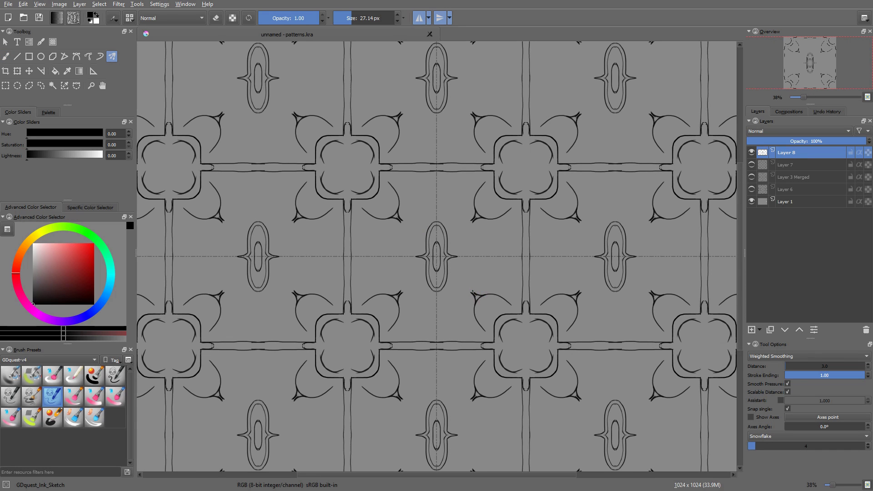
Darken and trim the pointed tips of the corner leaves, and add a small accent beside the central oval's side point.
{"action": "left_click_drag", "start_coordinate": [473, 293], "coordinate": [481, 302]}
{"action": "key", "text": "e"}
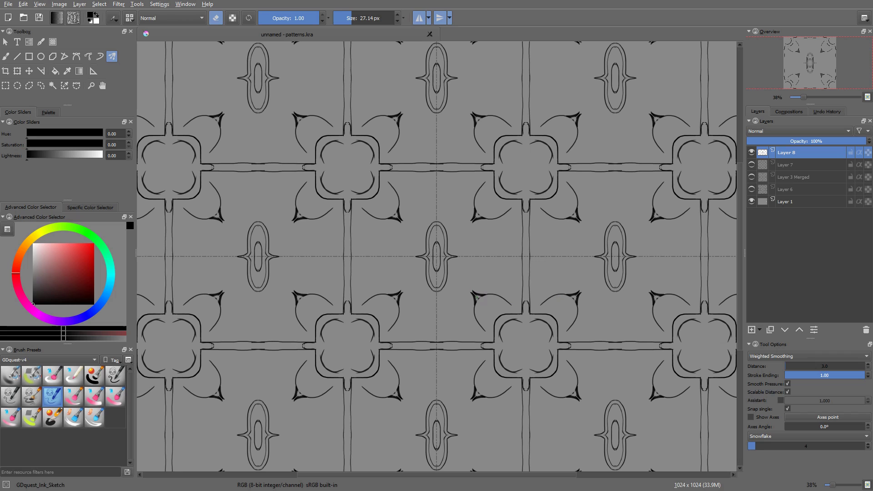
{"action": "left_click_drag", "start_coordinate": [483, 297], "coordinate": [491, 297]}
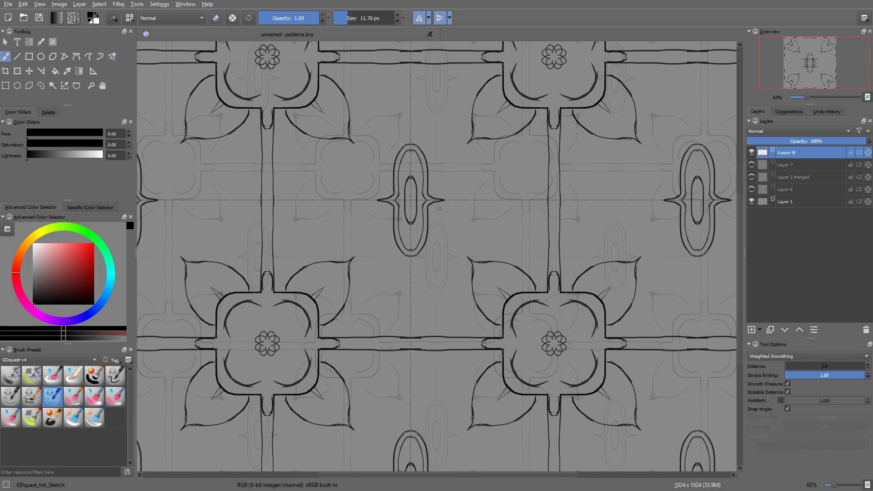
{"action": "left_click_drag", "start_coordinate": [440, 208], "coordinate": [440, 219]}
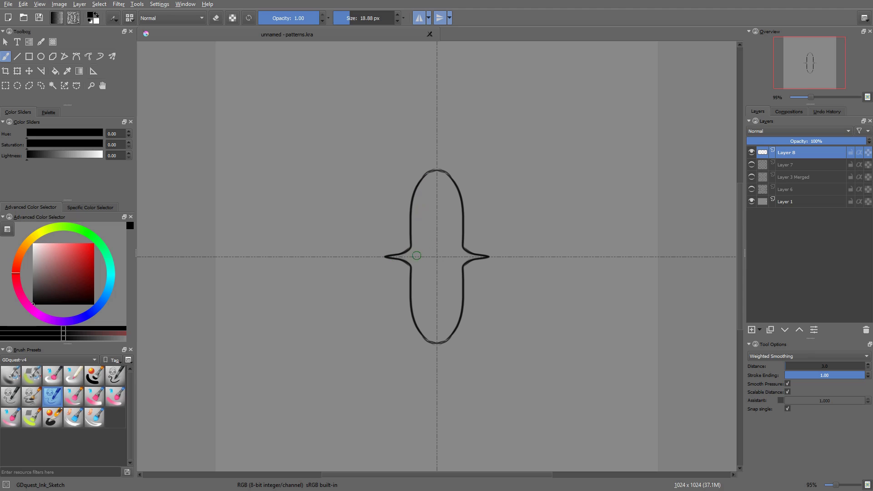
Draw an inner contour and a small core oval inside the central ornament, and check the tiling in wrap-around mode.
{"action": "mouse_move", "coordinate": [419, 249]}
{"action": "left_mouse_down"}
{"action": "mouse_move", "coordinate": [419, 264]}
{"action": "mouse_move", "coordinate": [424, 190]}
{"action": "left_mouse_up"}
{"action": "key", "text": "ctrl+z"}
{"action": "mouse_move", "coordinate": [413, 256]}
{"action": "left_mouse_down"}
{"action": "mouse_move", "coordinate": [425, 188]}
{"action": "mouse_move", "coordinate": [420, 198]}
{"action": "mouse_move", "coordinate": [437, 179]}
{"action": "left_mouse_up"}
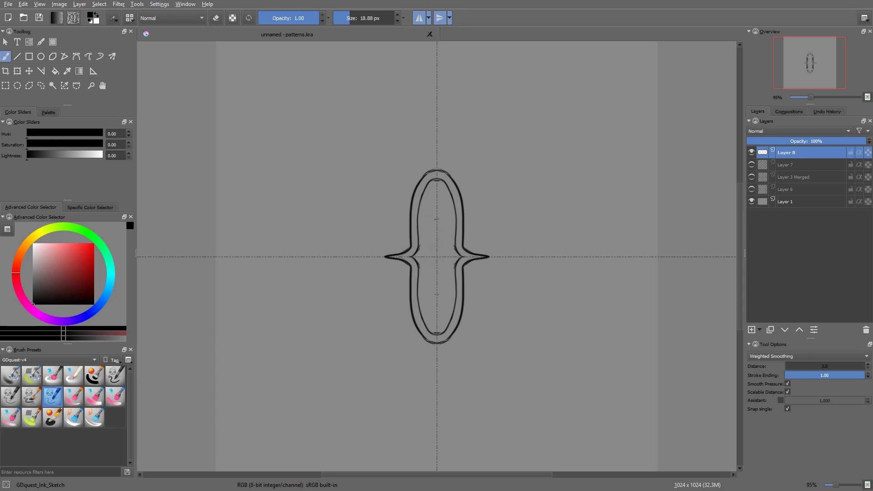
{"action": "mouse_move", "coordinate": [436, 219]}
{"action": "left_mouse_down"}
{"action": "mouse_move", "coordinate": [431, 290]}
{"action": "mouse_move", "coordinate": [428, 280]}
{"action": "mouse_move", "coordinate": [439, 290]}
{"action": "mouse_move", "coordinate": [474, 273]}
{"action": "mouse_move", "coordinate": [439, 328]}
{"action": "mouse_move", "coordinate": [458, 308]}
{"action": "left_mouse_up"}
{"action": "key", "text": "w"}
{"action": "key", "text": "w"}
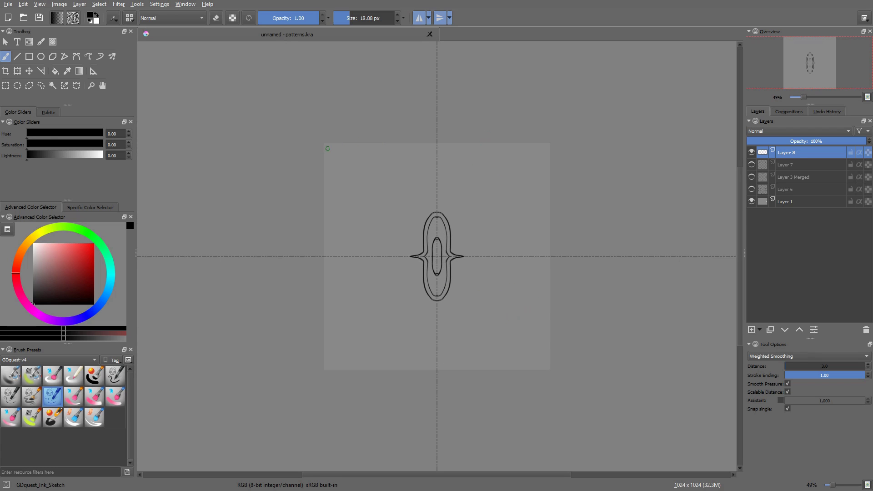
Draw straight mirrored border lines along the tile's upper and lower edges, with rounded strokes at the corners.
{"action": "mouse_move", "coordinate": [333, 147]}
{"action": "left_mouse_down"}
{"action": "mouse_move", "coordinate": [326, 157]}
{"action": "mouse_move", "coordinate": [341, 147]}
{"action": "mouse_move", "coordinate": [390, 150]}
{"action": "left_mouse_up"}
{"action": "key", "text": "v"}
{"action": "key", "text": "ctrl+z"}
{"action": "key", "text": "v"}
{"action": "left_click_drag", "start_coordinate": [335, 148], "coordinate": [542, 147]}
{"action": "key", "text": "b"}
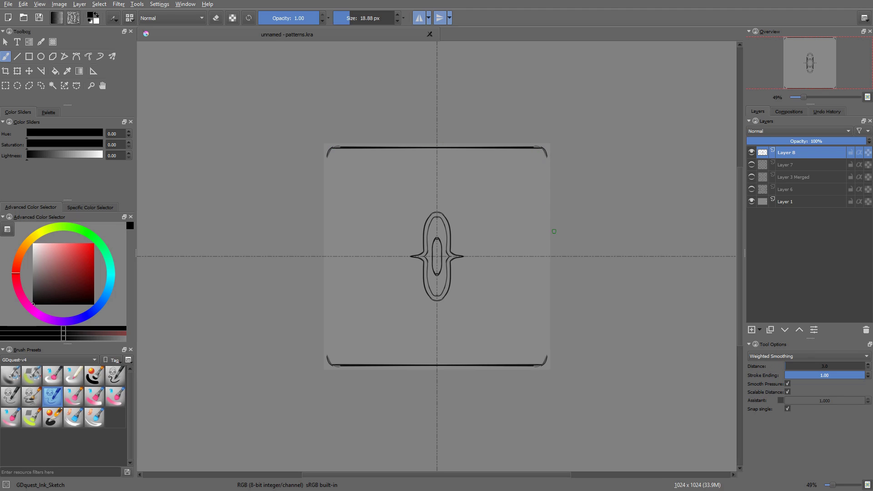
Replace the straight upper and lower border lines with freehand strokes that join the rounded corners.
{"action": "key", "text": "ctrl+z"}
{"action": "mouse_move", "coordinate": [410, 169]}
{"action": "left_mouse_down"}
{"action": "mouse_move", "coordinate": [392, 184]}
{"action": "mouse_move", "coordinate": [352, 167]}
{"action": "mouse_move", "coordinate": [496, 166]}
{"action": "left_mouse_up"}
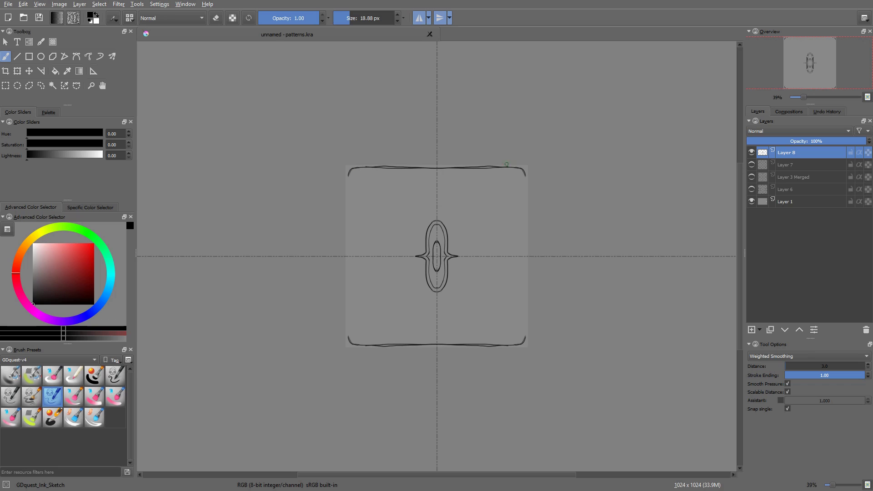
{"action": "key", "text": "ctrl+z"}
{"action": "left_click_drag", "start_coordinate": [354, 169], "coordinate": [384, 170]}
{"action": "left_click_drag", "start_coordinate": [489, 344], "coordinate": [438, 344]}
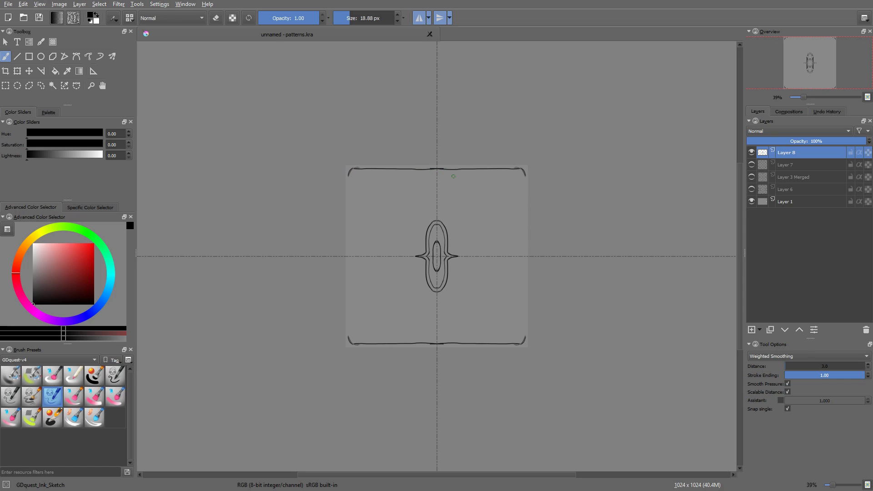
Draw mirrored freehand vertical lines between the corners to close the tile's border.
{"action": "left_click_drag", "start_coordinate": [349, 337], "coordinate": [346, 283]}
{"action": "key", "text": "ctrl+z"}
{"action": "left_click_drag", "start_coordinate": [350, 176], "coordinate": [350, 256]}
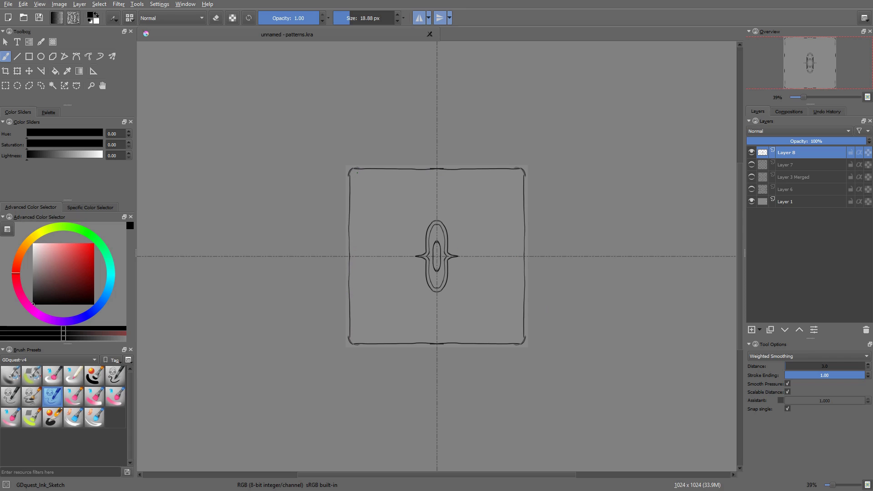
Try to draw bulging mirrored curves around the tile corners in wrap-around mode.
{"action": "key", "text": "w"}
{"action": "mouse_move", "coordinate": [476, 165]}
{"action": "left_mouse_down"}
{"action": "mouse_move", "coordinate": [489, 165]}
{"action": "mouse_move", "coordinate": [508, 202]}
{"action": "mouse_move", "coordinate": [529, 208]}
{"action": "mouse_move", "coordinate": [529, 221]}
{"action": "left_mouse_up"}
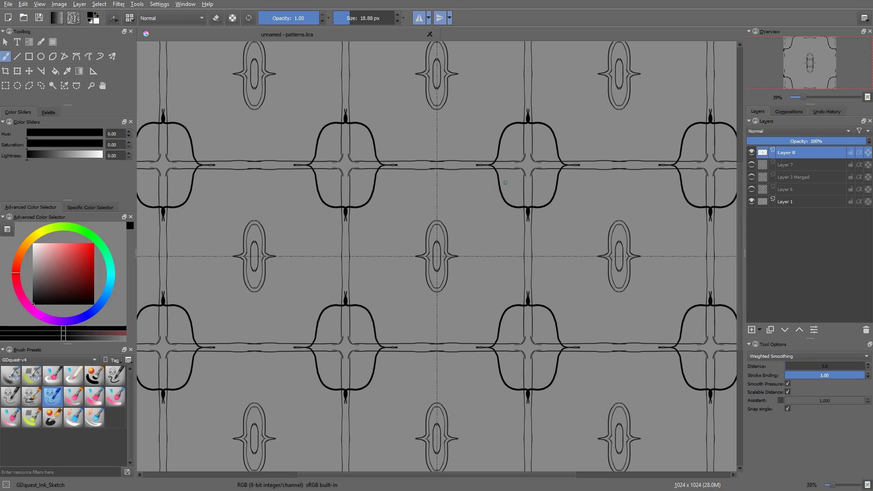
{"action": "mouse_move", "coordinate": [476, 165]}
{"action": "left_mouse_down"}
{"action": "mouse_move", "coordinate": [504, 125]}
{"action": "mouse_move", "coordinate": [572, 148]}
{"action": "mouse_move", "coordinate": [572, 176]}
{"action": "mouse_move", "coordinate": [503, 165]}
{"action": "mouse_move", "coordinate": [525, 169]}
{"action": "mouse_move", "coordinate": [506, 159]}
{"action": "mouse_move", "coordinate": [502, 167]}
{"action": "mouse_move", "coordinate": [514, 166]}
{"action": "mouse_move", "coordinate": [519, 180]}
{"action": "mouse_move", "coordinate": [523, 144]}
{"action": "mouse_move", "coordinate": [525, 199]}
{"action": "left_mouse_up"}
{"action": "key", "text": "e"}
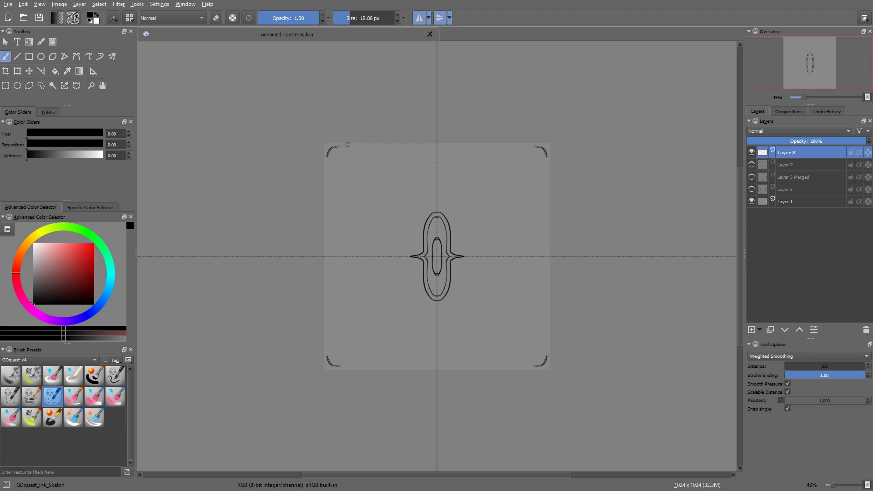
Try to join the rounded corners with straight mirrored lines along the tile's upper and lower edges using the Line tool.
{"action": "key", "text": "v"}
{"action": "left_click_drag", "start_coordinate": [333, 147], "coordinate": [393, 149]}
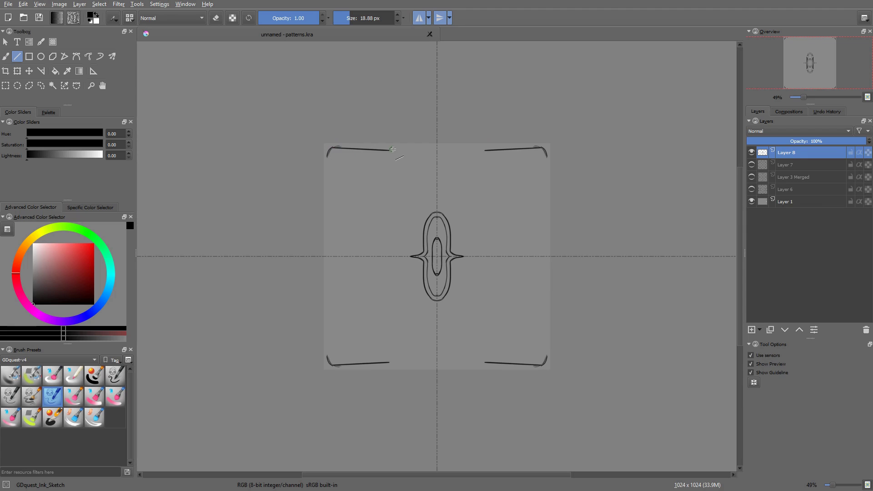
{"action": "key", "text": "b"}
{"action": "key", "text": "ctrl+z"}
{"action": "key", "text": "v"}
{"action": "mouse_move", "coordinate": [334, 147]}
{"action": "left_mouse_down"}
{"action": "mouse_move", "coordinate": [540, 145]}
{"action": "mouse_move", "coordinate": [541, 156]}
{"action": "left_mouse_up"}
{"action": "key", "text": "b"}
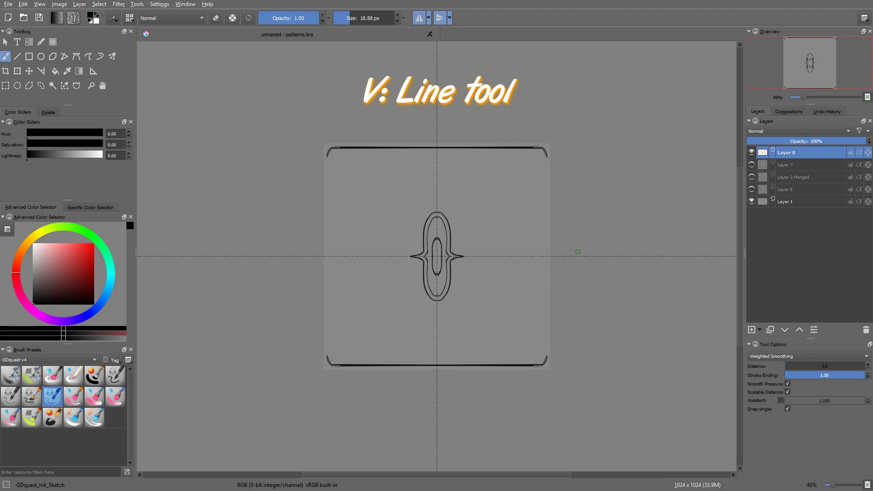
{"action": "key", "text": "ctrl+z"}
{"action": "key", "text": "minus"}
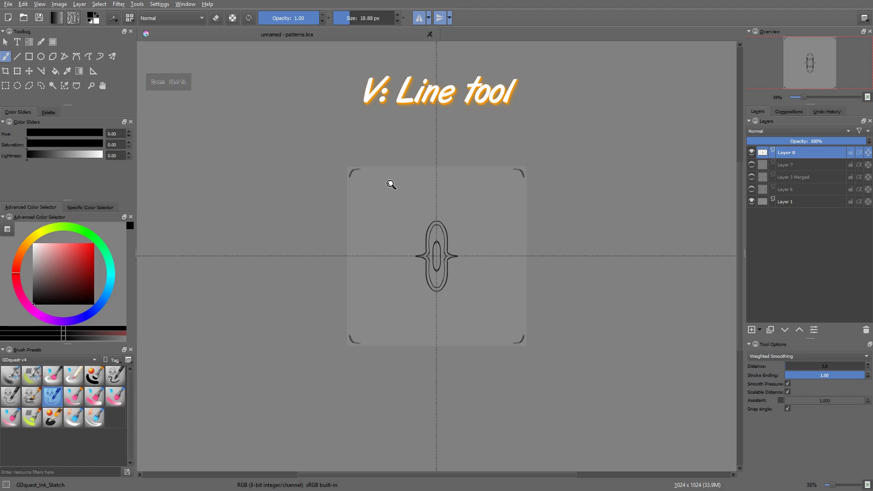
{"action": "left_click_drag", "start_coordinate": [391, 184], "coordinate": [355, 168]}
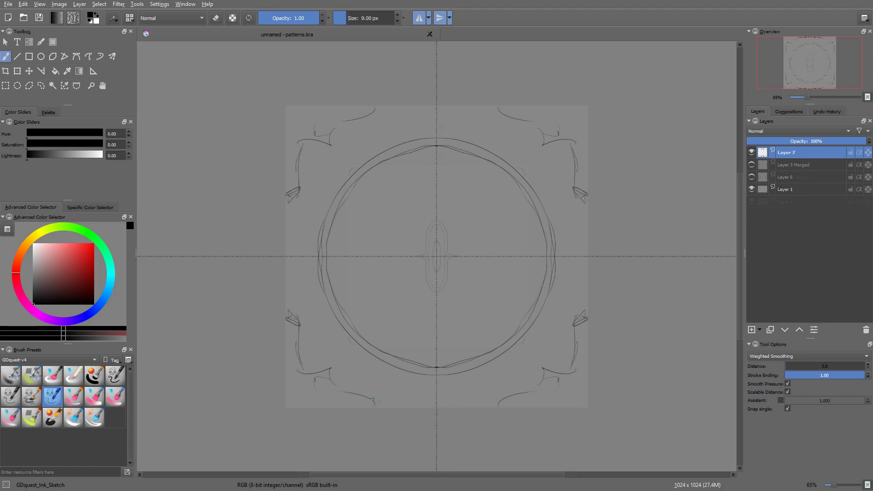
Draw straight mirrored lines with the Line tool to join the corner ornaments along all four tile edges of the circular pattern.
{"action": "key", "text": "v"}
{"action": "left_click_drag", "start_coordinate": [374, 402], "coordinate": [501, 404]}
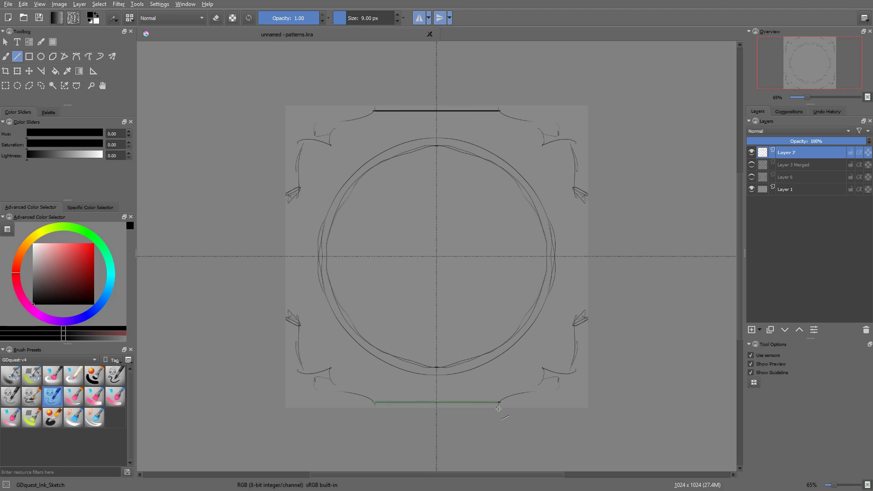
{"action": "left_click_drag", "start_coordinate": [583, 317], "coordinate": [584, 195]}
{"action": "key", "text": "b"}
{"action": "key", "text": "v"}
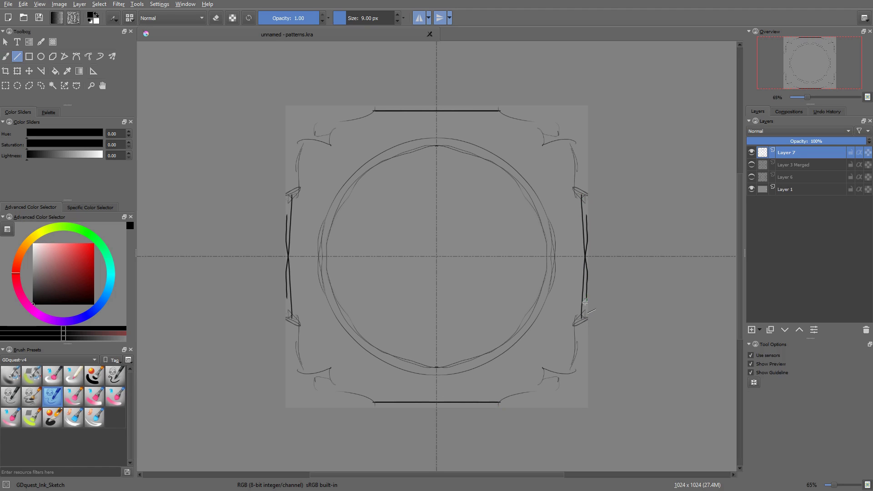
{"action": "key", "text": "b"}
{"action": "key", "text": "ctrl+z"}
{"action": "key", "text": "v"}
{"action": "left_click_drag", "start_coordinate": [581, 317], "coordinate": [584, 195]}
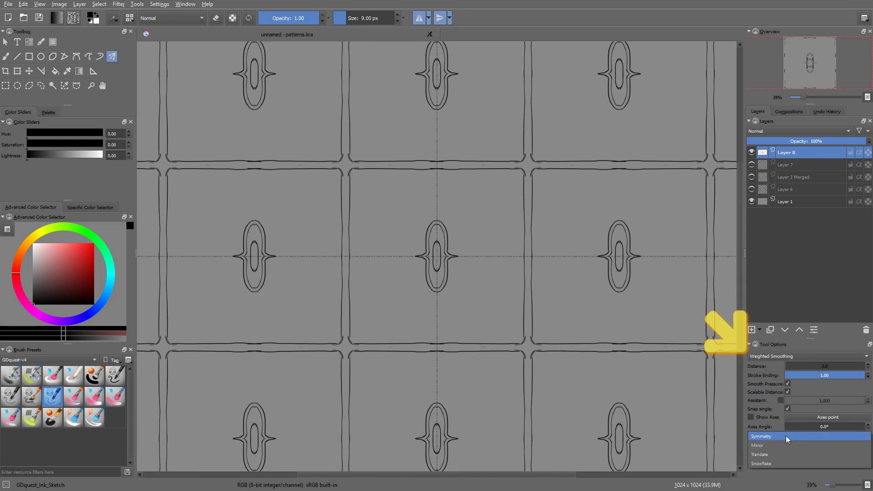
Draw rounded squares around the tile corners with the multibrush in Snowflake mode, and erase the border lines inside them.
{"action": "left_click", "coordinate": [773, 463]}
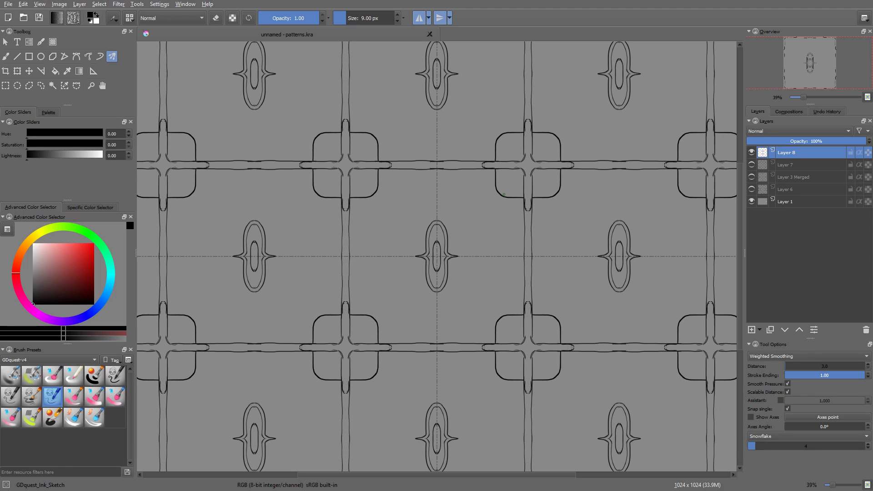
{"action": "key", "text": "e"}
{"action": "left_click_drag", "start_coordinate": [527, 193], "coordinate": [541, 194]}
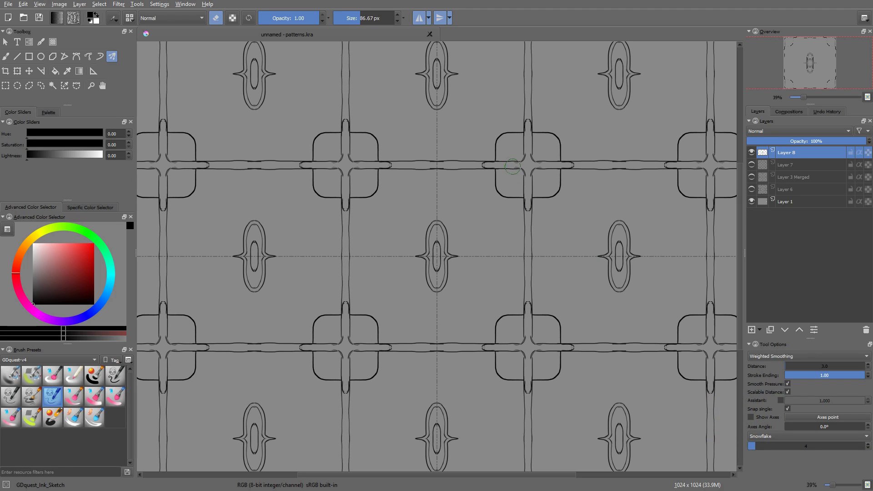
{"action": "left_click_drag", "start_coordinate": [510, 164], "coordinate": [518, 167]}
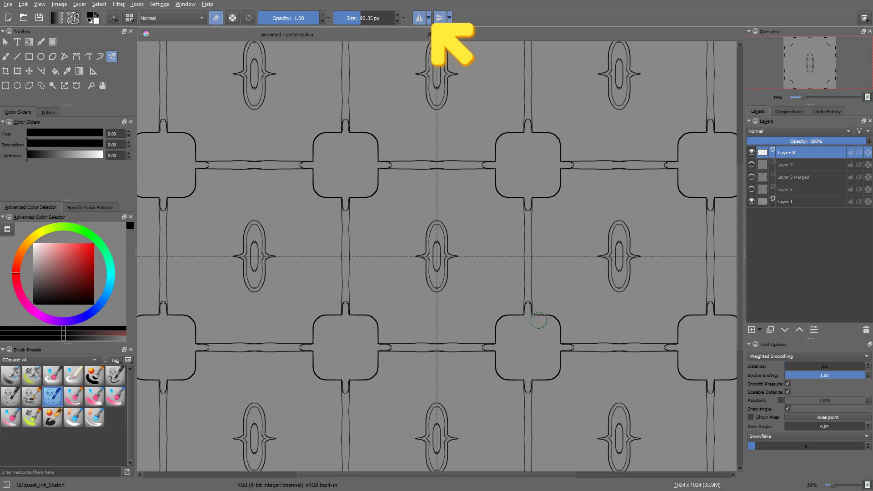
{"action": "key", "text": "e"}
Draw curved contours and a small flower inside the rounded squares, with pointed leaves growing from their corners.
{"action": "mouse_move", "coordinate": [520, 334]}
{"action": "left_mouse_down", "text": "shift"}
{"action": "mouse_move", "coordinate": [491, 334]}
{"action": "mouse_move", "coordinate": [520, 334]}
{"action": "mouse_move", "coordinate": [523, 372]}
{"action": "left_mouse_up", "text": "shift"}
{"action": "key", "text": "ctrl+z"}
{"action": "mouse_move", "coordinate": [598, 311]}
{"action": "left_mouse_down", "text": "ctrl"}
{"action": "mouse_move", "coordinate": [561, 356]}
{"action": "mouse_move", "coordinate": [608, 311]}
{"action": "left_mouse_up", "text": "ctrl"}
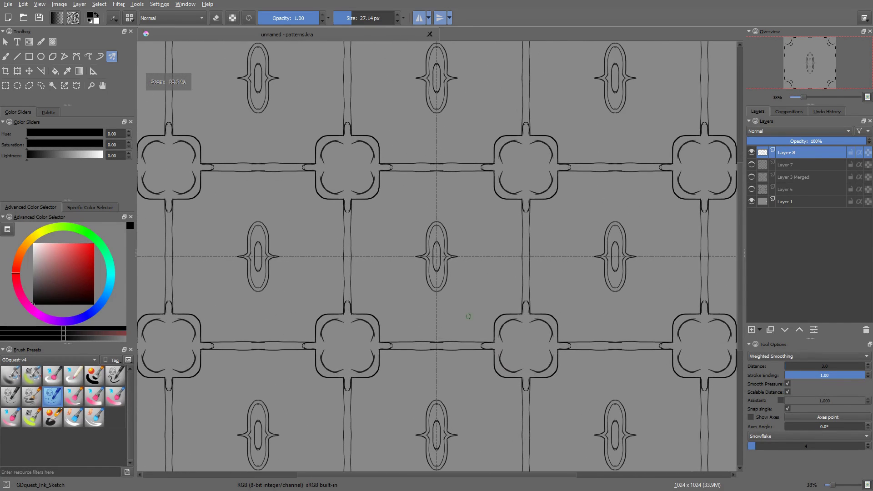
{"action": "mouse_move", "coordinate": [473, 311]}
{"action": "left_mouse_down"}
{"action": "mouse_move", "coordinate": [487, 335]}
{"action": "mouse_move", "coordinate": [512, 300]}
{"action": "left_mouse_up"}
{"action": "key", "text": "ctrl+z"}
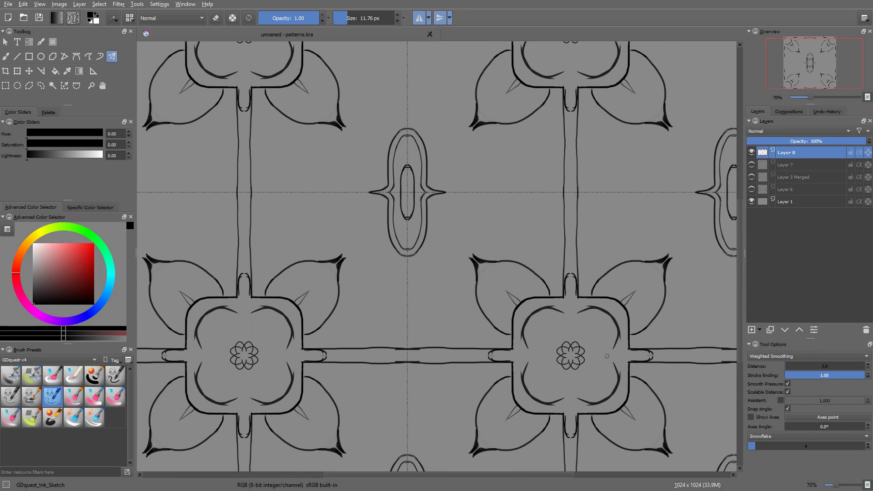
{"action": "mouse_move", "coordinate": [591, 370]}
{"action": "left_mouse_down"}
{"action": "mouse_move", "coordinate": [520, 431]}
{"action": "mouse_move", "coordinate": [530, 355]}
{"action": "left_mouse_up"}
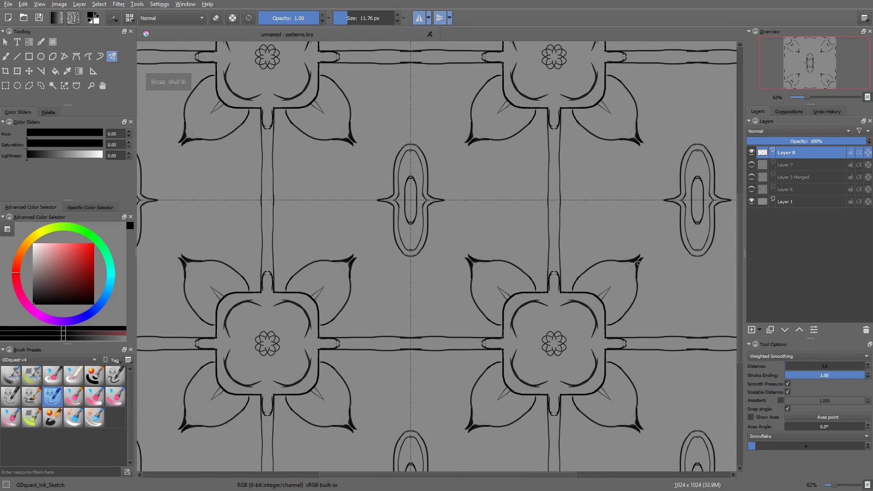
Erase the heavy black tips of the leaves to leave thin pointed outlines.
{"action": "key", "text": "e"}
{"action": "mouse_move", "coordinate": [638, 263]}
{"action": "left_mouse_down"}
{"action": "mouse_move", "coordinate": [639, 288]}
{"action": "mouse_move", "coordinate": [642, 254]}
{"action": "mouse_move", "coordinate": [638, 284]}
{"action": "mouse_move", "coordinate": [639, 257]}
{"action": "mouse_move", "coordinate": [633, 271]}
{"action": "mouse_move", "coordinate": [636, 260]}
{"action": "mouse_move", "coordinate": [609, 263]}
{"action": "mouse_move", "coordinate": [642, 257]}
{"action": "left_mouse_up"}
{"action": "key", "text": "e"}
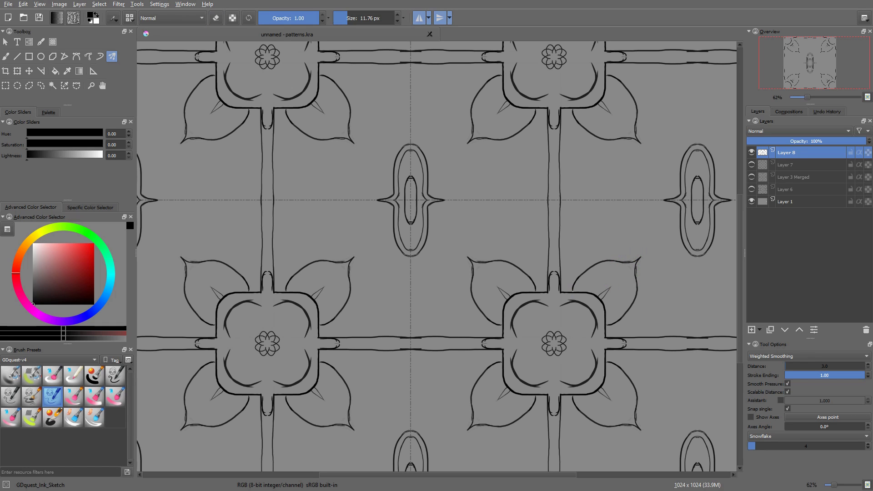
{"action": "mouse_move", "coordinate": [573, 290]}
{"action": "left_mouse_down"}
{"action": "mouse_move", "coordinate": [614, 260]}
{"action": "mouse_move", "coordinate": [575, 287]}
{"action": "mouse_move", "coordinate": [597, 267]}
{"action": "mouse_move", "coordinate": [631, 263]}
{"action": "left_mouse_up"}
{"action": "key", "text": "ctrl+z"}
{"action": "key", "text": "ctrl+z"}
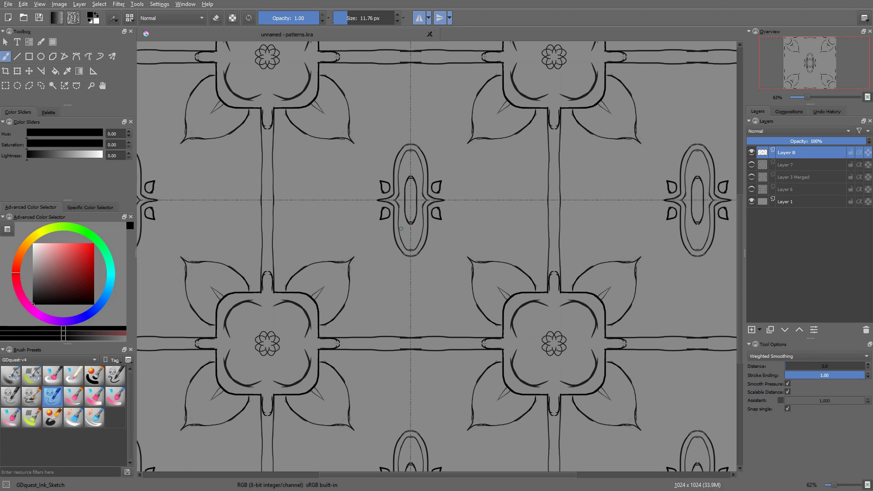
Draw rounded buds where the vertical border bars meet the rounded squares, after checking the tiling.
{"action": "left_click_drag", "start_coordinate": [351, 242], "coordinate": [347, 301]}
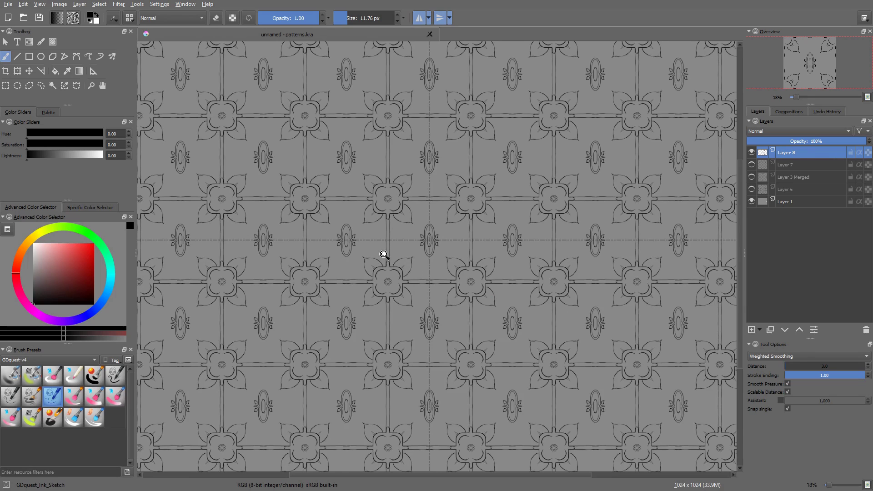
{"action": "left_click_drag", "start_coordinate": [384, 255], "coordinate": [460, 191]}
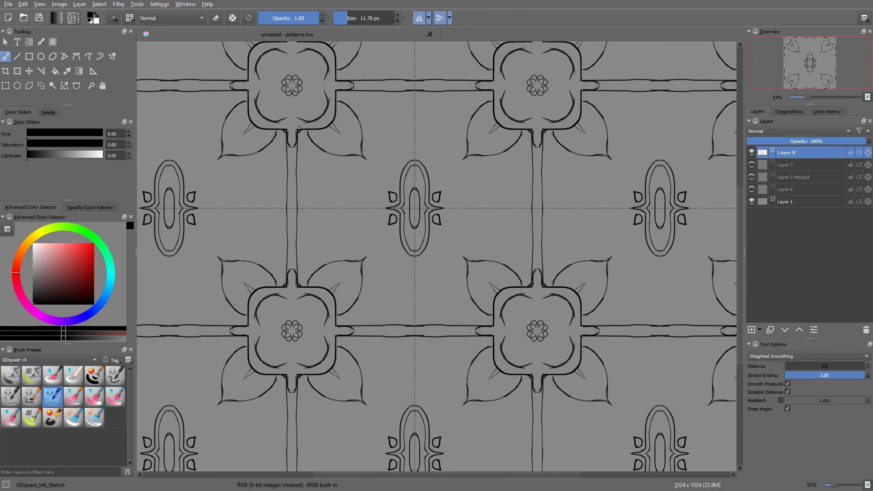
{"action": "key", "text": "e"}
{"action": "key", "text": "e"}
{"action": "mouse_move", "coordinate": [292, 119]}
{"action": "left_mouse_down"}
{"action": "mouse_move", "coordinate": [288, 134]}
{"action": "mouse_move", "coordinate": [297, 129]}
{"action": "left_mouse_up"}
{"action": "key", "text": "ctrl+z"}
{"action": "key", "text": "ctrl+z"}
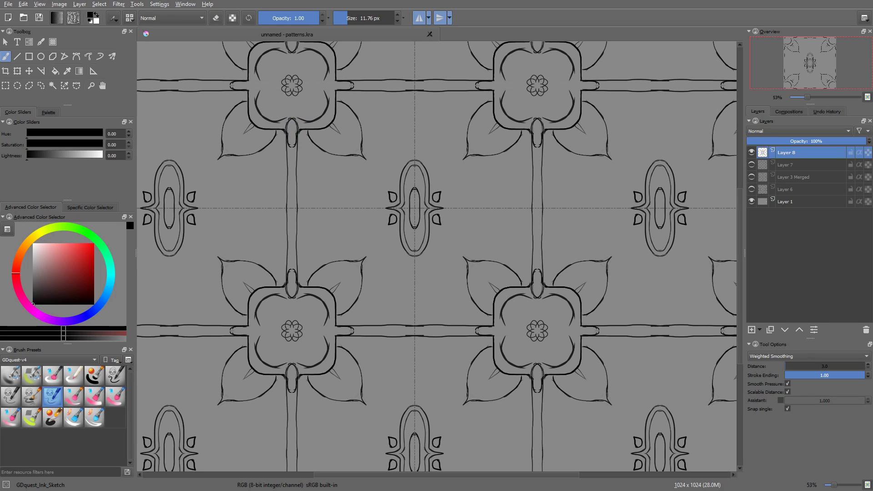
{"action": "mouse_move", "coordinate": [378, 232]}
{"action": "left_mouse_down"}
{"action": "mouse_move", "coordinate": [364, 263]}
{"action": "mouse_move", "coordinate": [378, 245]}
{"action": "left_mouse_up"}
{"action": "left_click_drag", "start_coordinate": [365, 126], "coordinate": [358, 130]}
{"action": "key", "text": "ctrl+z"}
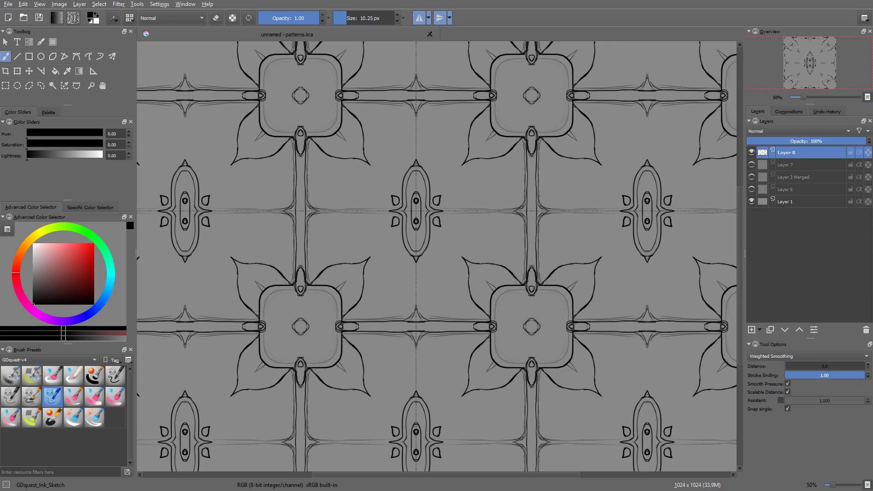
Sketch and ink narrow mirrored bars connecting the central ornament to the horizontal and vertical tile borders.
{"action": "left_click_drag", "start_coordinate": [413, 162], "coordinate": [414, 122]}
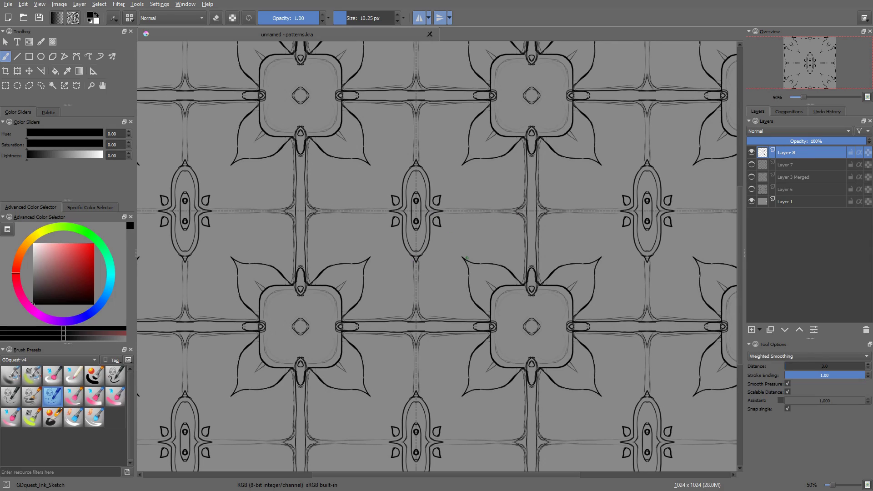
{"action": "left_click_drag", "start_coordinate": [467, 259], "coordinate": [493, 237]}
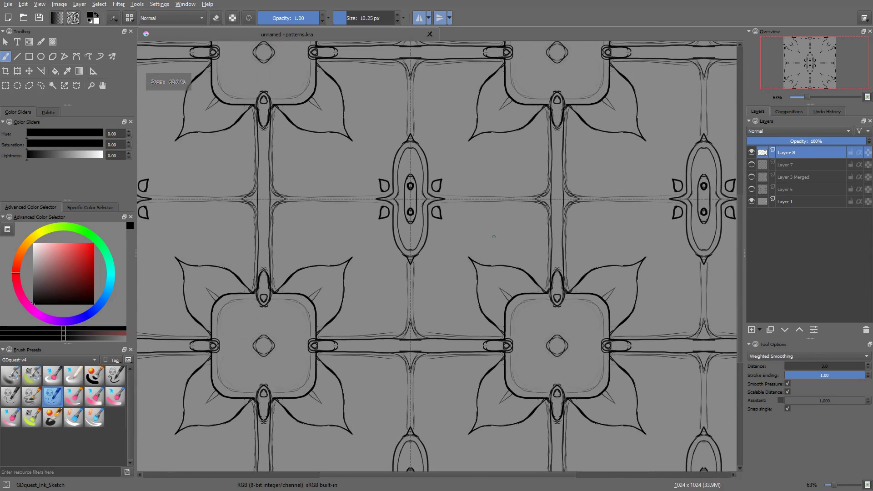
{"action": "left_click_drag", "start_coordinate": [432, 194], "coordinate": [535, 196]}
{"action": "key", "text": "ctrl+z"}
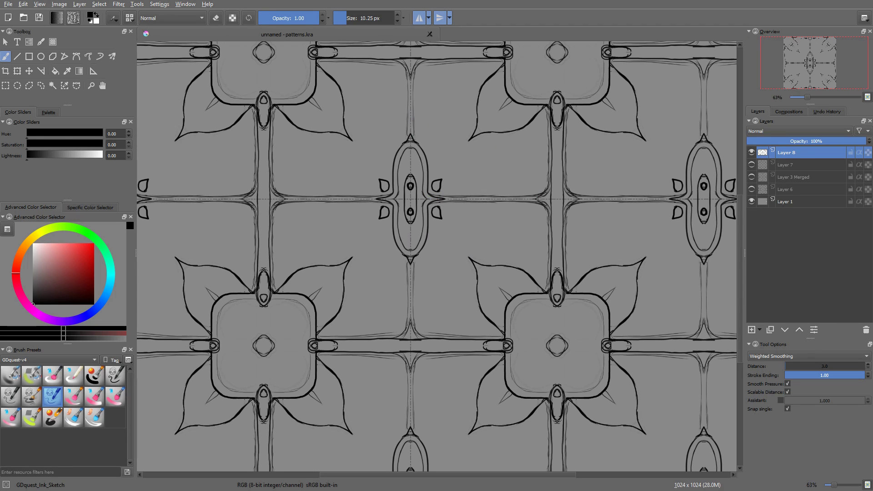
{"action": "left_click_drag", "start_coordinate": [415, 140], "coordinate": [415, 76]}
{"action": "left_click_drag", "start_coordinate": [140, 350], "coordinate": [158, 351]}
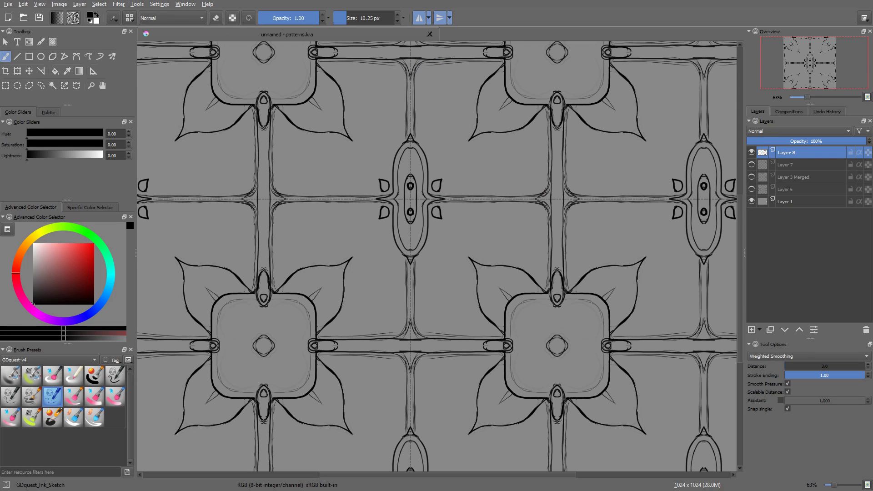
{"action": "key", "text": "ctrl+z"}
{"action": "mouse_move", "coordinate": [416, 69]}
{"action": "left_mouse_down"}
{"action": "mouse_move", "coordinate": [495, 63]}
{"action": "mouse_move", "coordinate": [456, 125]}
{"action": "left_mouse_up"}
{"action": "left_click_drag", "start_coordinate": [471, 160], "coordinate": [444, 194]}
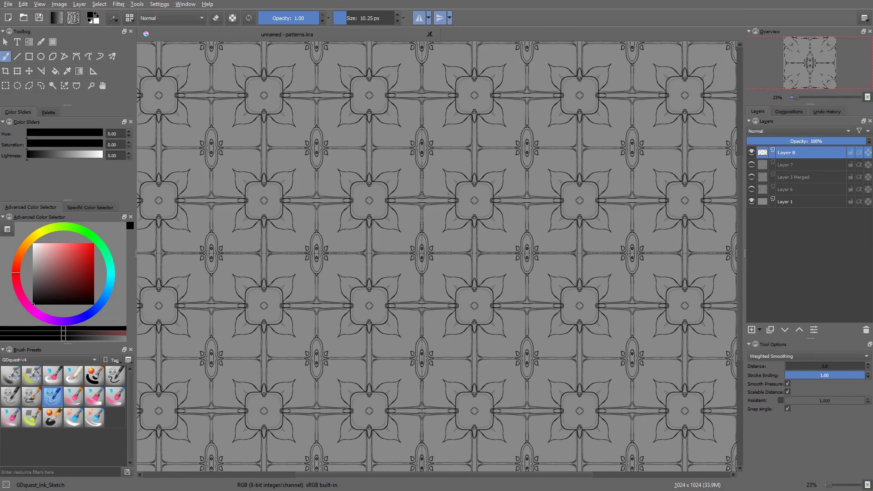
Add a new paint layer directly beneath the line art, and enlarge the brush to 59.79 px.
{"action": "key", "text": "Page_Down"}
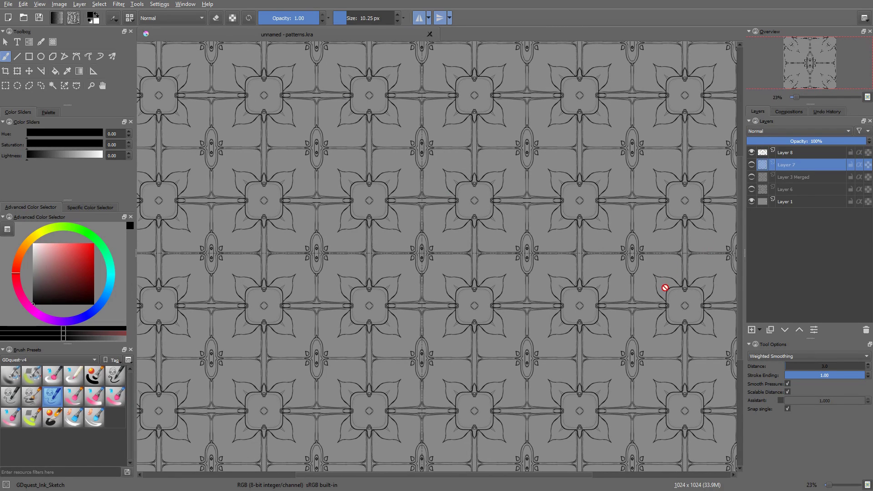
{"action": "key", "text": "Insert"}
{"action": "left_click_drag", "start_coordinate": [482, 249], "coordinate": [502, 249], "text": "shift"}
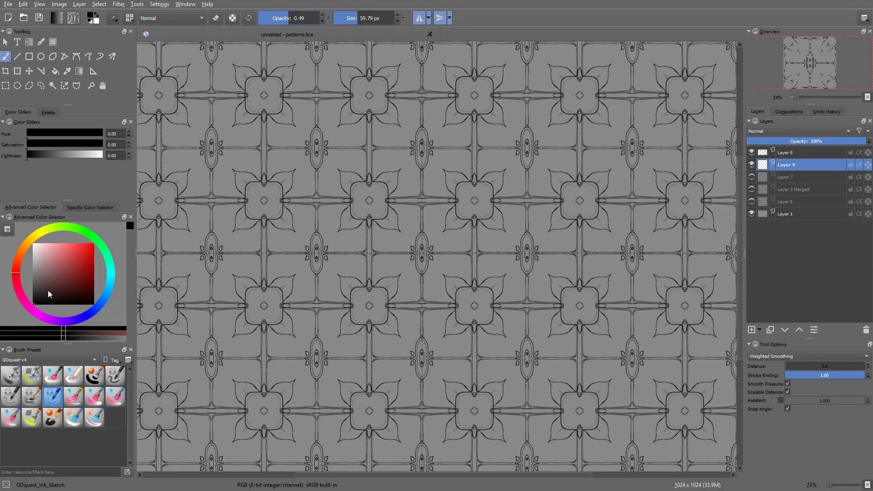
Set the brush colour to a dark gray with saturation 4 and lightness 33, at full opacity.
{"action": "left_click", "coordinate": [36, 283]}
{"action": "key", "text": "d"}
{"action": "left_click_drag", "start_coordinate": [468, 285], "coordinate": [494, 230]}
{"action": "key", "text": "shift+i"}
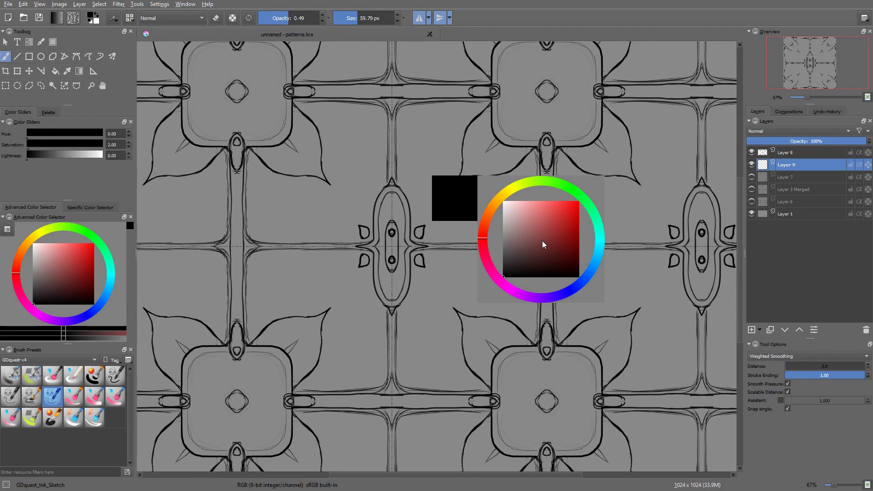
{"action": "left_click", "coordinate": [509, 250]}
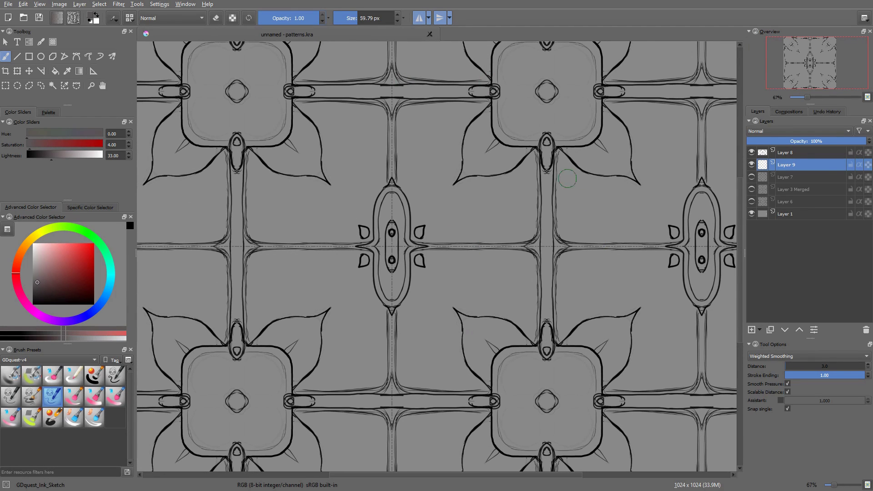
Fill the vertical border bars and their thin horizontal connectors with dark gray on the new layer.
{"action": "mouse_move", "coordinate": [546, 182]}
{"action": "left_mouse_down"}
{"action": "mouse_move", "coordinate": [545, 221]}
{"action": "mouse_move", "coordinate": [544, 182]}
{"action": "left_mouse_up"}
{"action": "mouse_move", "coordinate": [544, 200]}
{"action": "left_mouse_down"}
{"action": "mouse_move", "coordinate": [534, 247]}
{"action": "mouse_move", "coordinate": [546, 254]}
{"action": "left_mouse_up"}
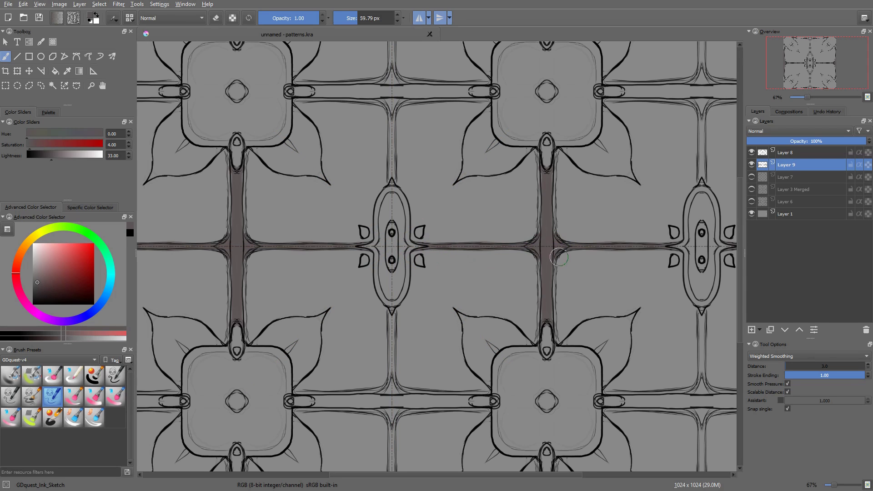
{"action": "left_click_drag", "start_coordinate": [541, 262], "coordinate": [540, 319]}
{"action": "left_click_drag", "start_coordinate": [537, 260], "coordinate": [538, 332]}
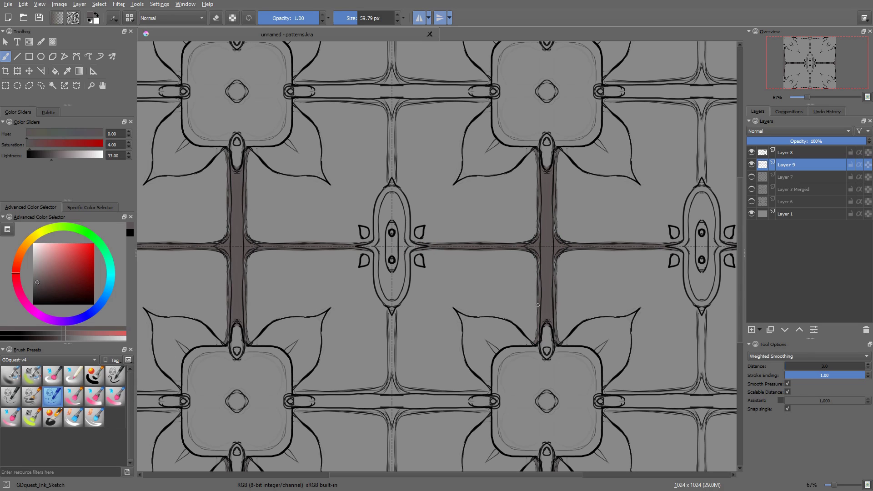
Fill the horizontal border bars and the thin vertical connectors above and below the oval ornament with dark gray.
{"action": "mouse_move", "coordinate": [391, 390]}
{"action": "left_mouse_down"}
{"action": "mouse_move", "coordinate": [457, 395]}
{"action": "mouse_move", "coordinate": [314, 402]}
{"action": "mouse_move", "coordinate": [416, 399]}
{"action": "left_mouse_up"}
{"action": "key", "text": "ctrl+z"}
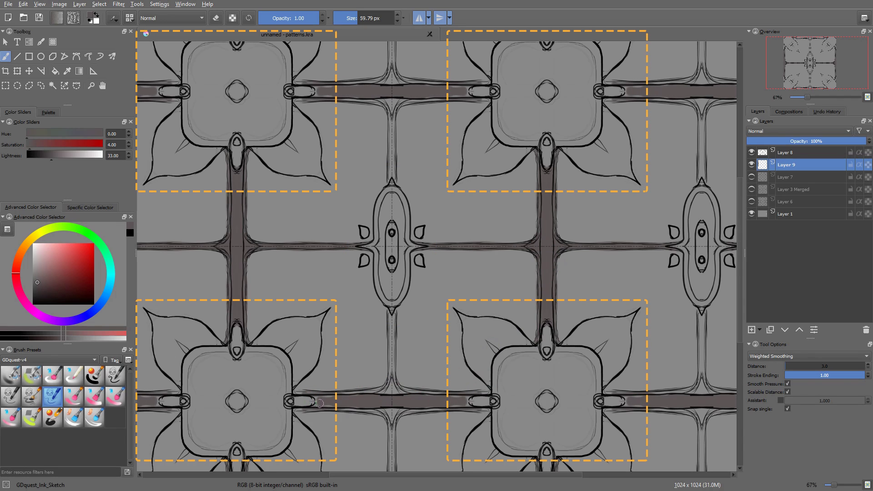
{"action": "left_click_drag", "start_coordinate": [317, 400], "coordinate": [318, 407]}
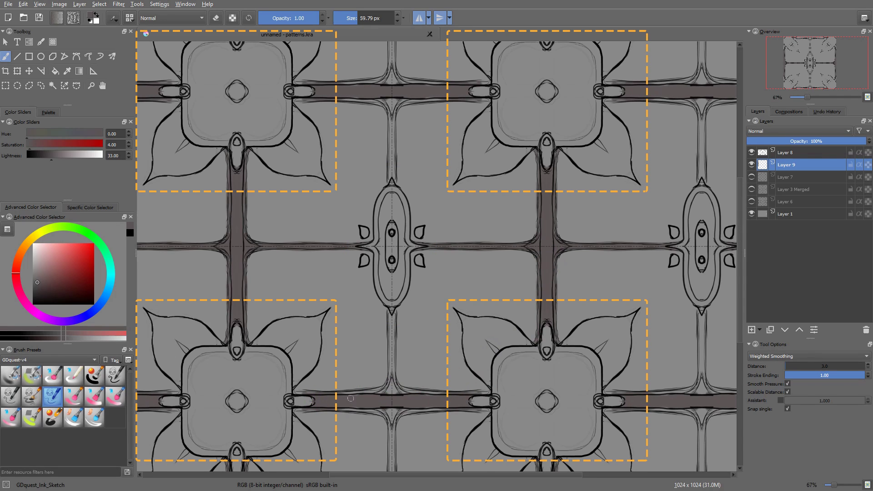
{"action": "mouse_move", "coordinate": [383, 394]}
{"action": "left_mouse_down"}
{"action": "mouse_move", "coordinate": [392, 389]}
{"action": "mouse_move", "coordinate": [395, 351]}
{"action": "left_mouse_up"}
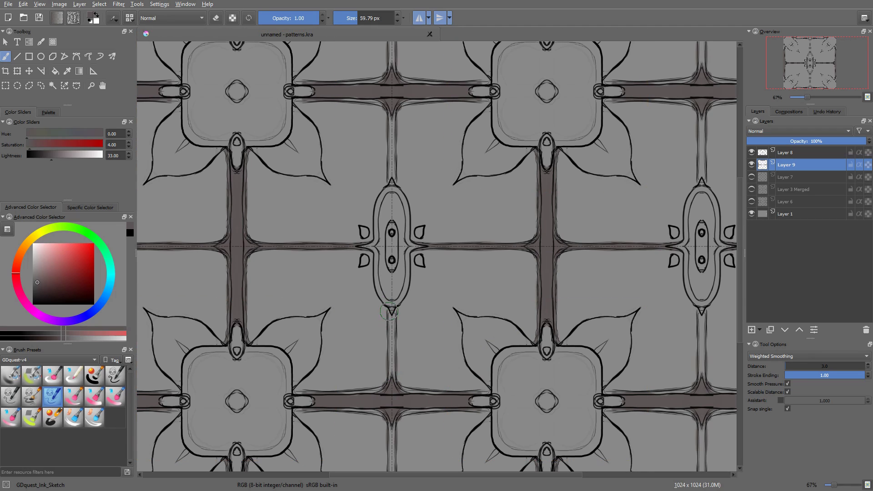
{"action": "key", "text": "ctrl+z"}
{"action": "mouse_move", "coordinate": [392, 313]}
{"action": "left_mouse_down"}
{"action": "mouse_move", "coordinate": [384, 394]}
{"action": "mouse_move", "coordinate": [390, 377]}
{"action": "mouse_move", "coordinate": [367, 392]}
{"action": "left_mouse_up"}
{"action": "left_click_drag", "start_coordinate": [293, 392], "coordinate": [385, 388]}
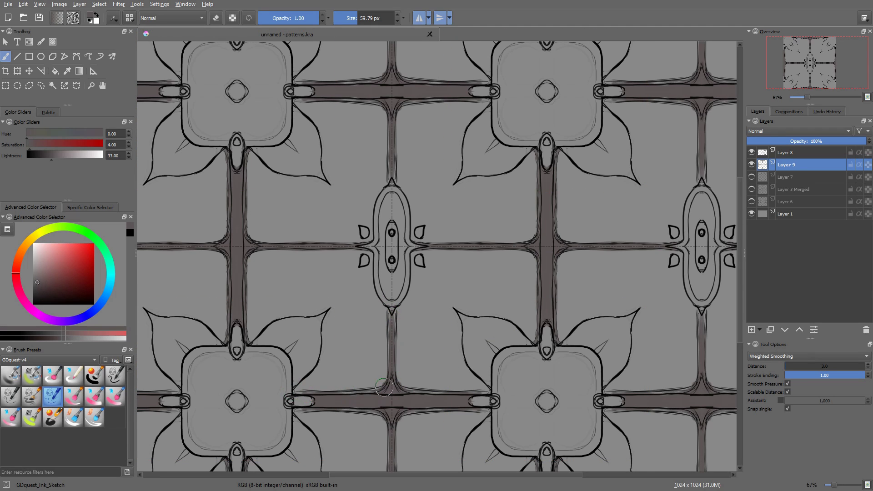
{"action": "left_click_drag", "start_coordinate": [297, 392], "coordinate": [398, 384]}
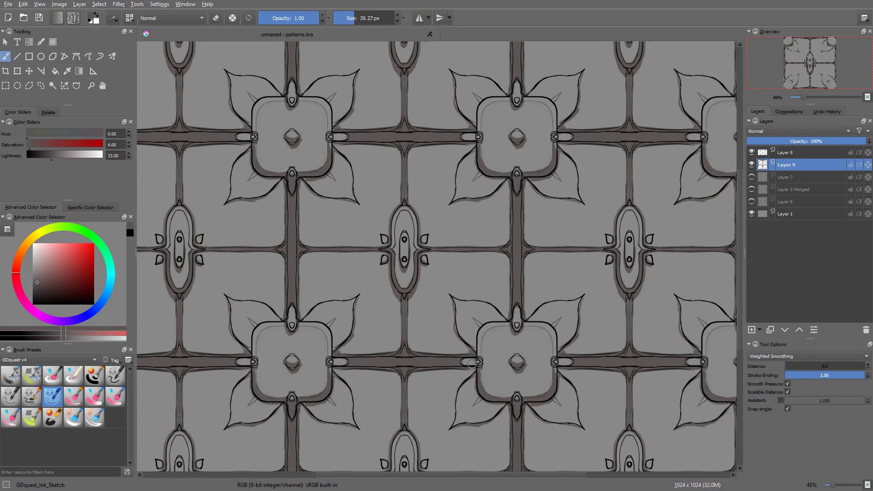
Paint dark gray shading around the side clasps of the square flower centre with a 39.27 px brush, without mirroring.
{"action": "left_click_drag", "start_coordinate": [472, 364], "coordinate": [464, 364]}
{"action": "left_click_drag", "start_coordinate": [553, 367], "coordinate": [566, 365]}
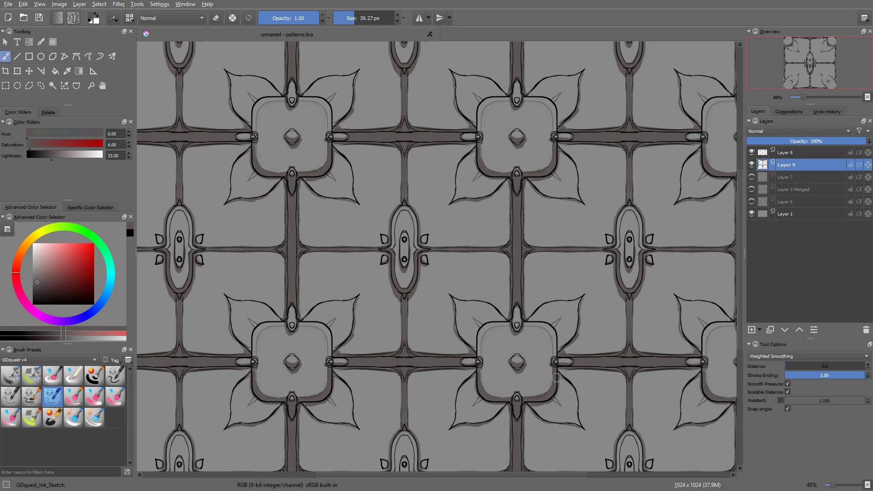
{"action": "scroll", "coordinate": [559, 341], "scroll_direction": "down", "scroll_amount": 5}
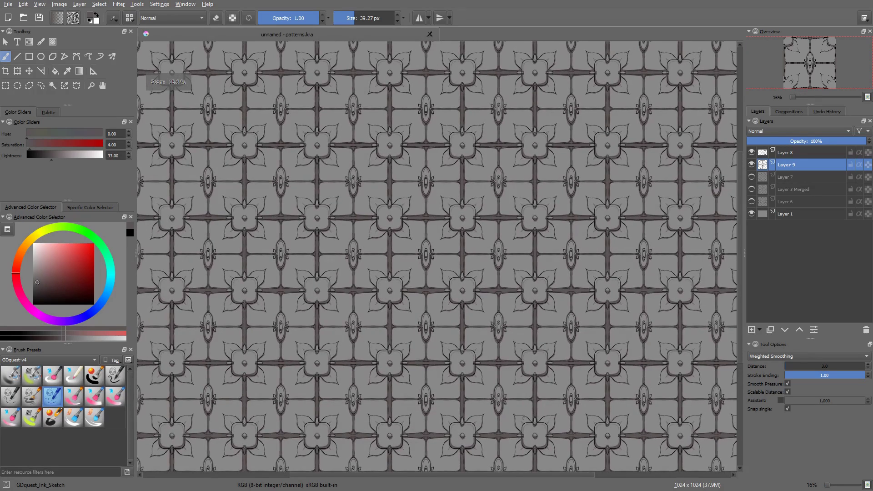
Shade the edges of the flower's corner petals with dark gray strokes, redoing the lower-left petal where needed.
{"action": "scroll", "coordinate": [487, 332], "scroll_direction": "up", "scroll_amount": 4}
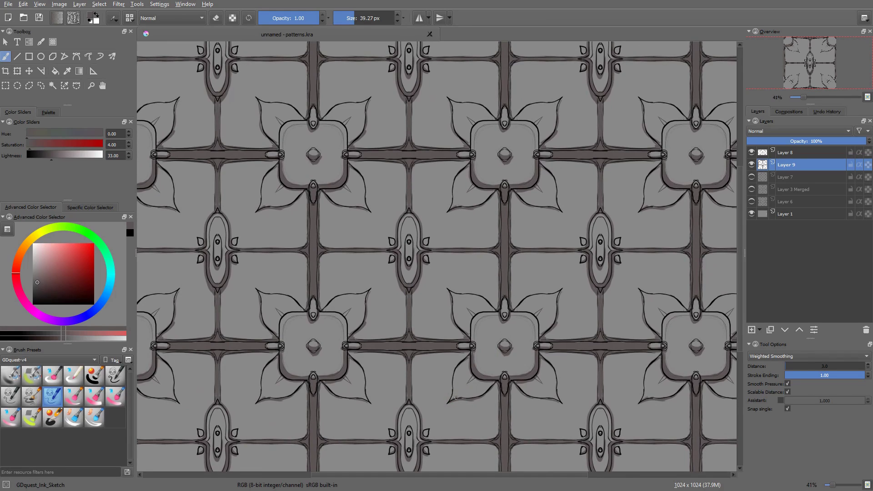
{"action": "mouse_move", "coordinate": [456, 398]}
{"action": "left_mouse_down"}
{"action": "mouse_move", "coordinate": [481, 393]}
{"action": "mouse_move", "coordinate": [497, 375]}
{"action": "left_mouse_up"}
{"action": "key", "text": "ctrl+z"}
{"action": "key", "text": "ctrl+z"}
{"action": "left_click_drag", "start_coordinate": [448, 400], "coordinate": [493, 380]}
{"action": "key", "text": "ctrl+z"}
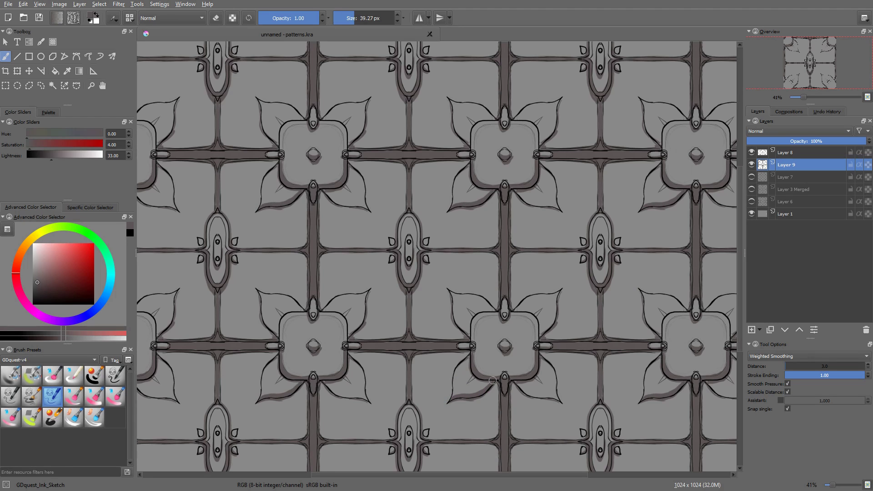
{"action": "left_click_drag", "start_coordinate": [450, 290], "coordinate": [468, 333]}
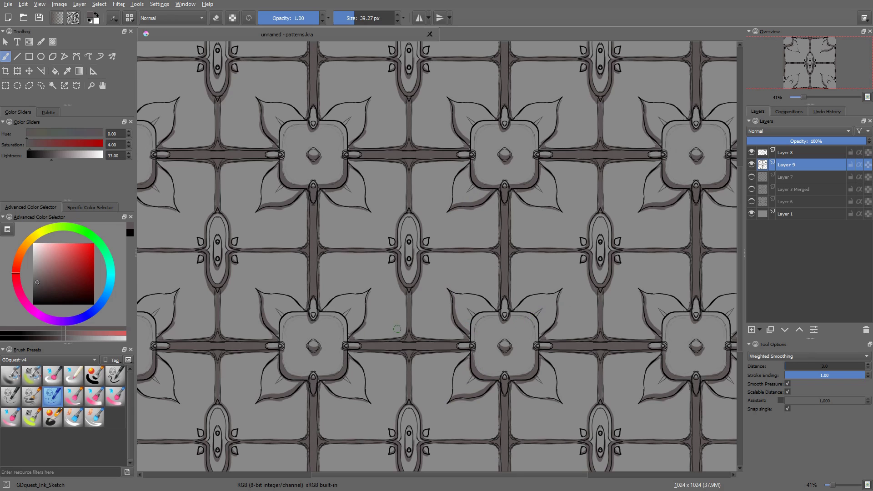
{"action": "left_click_drag", "start_coordinate": [348, 336], "coordinate": [370, 291]}
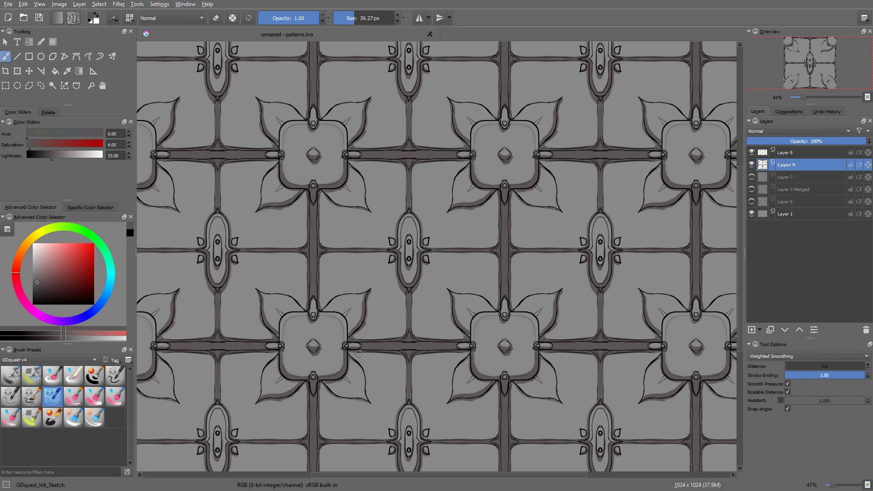